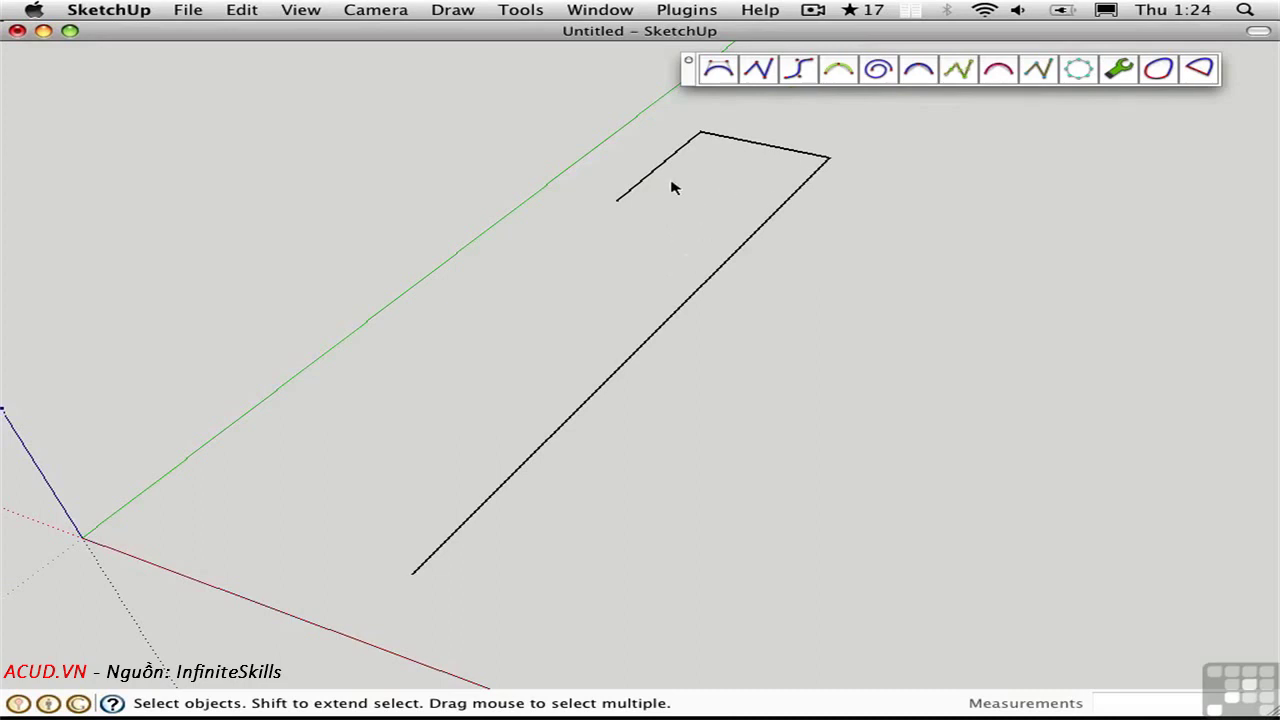
# Draw a classic Bezier curve from the outline's open end via its top and right corners to the lower end
pyautogui.click(716, 70)
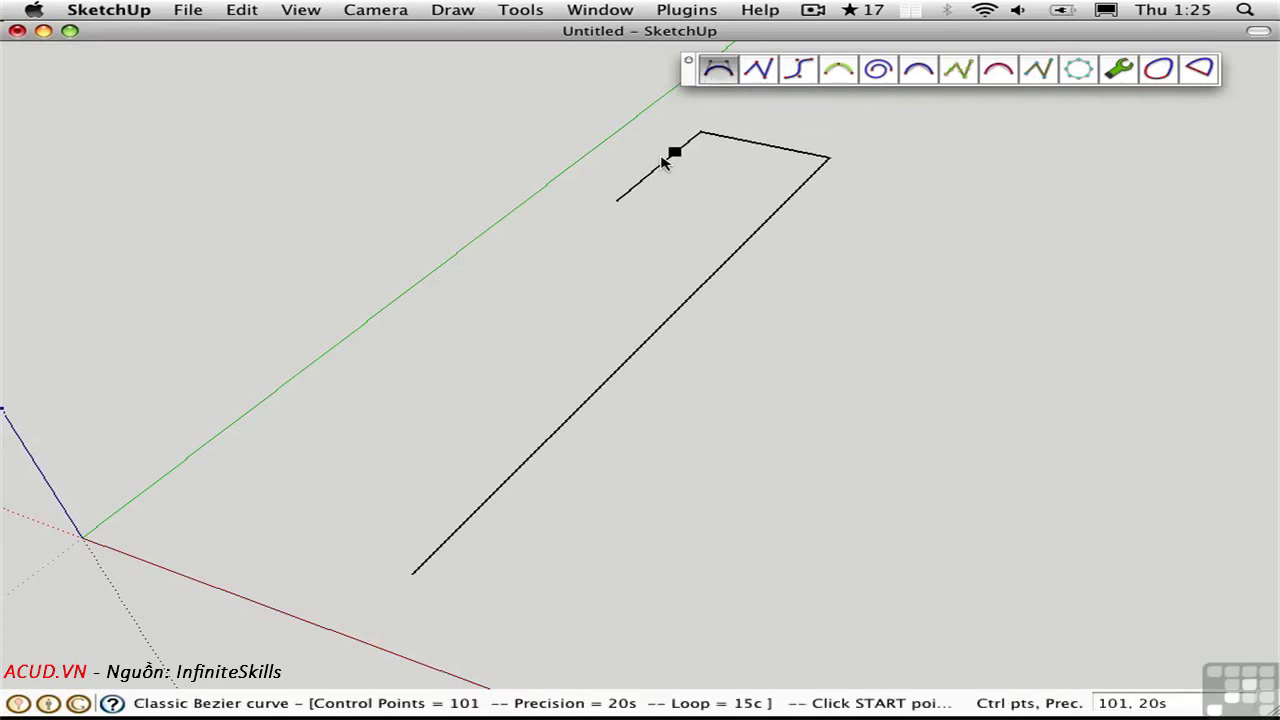
pyautogui.click(617, 200)
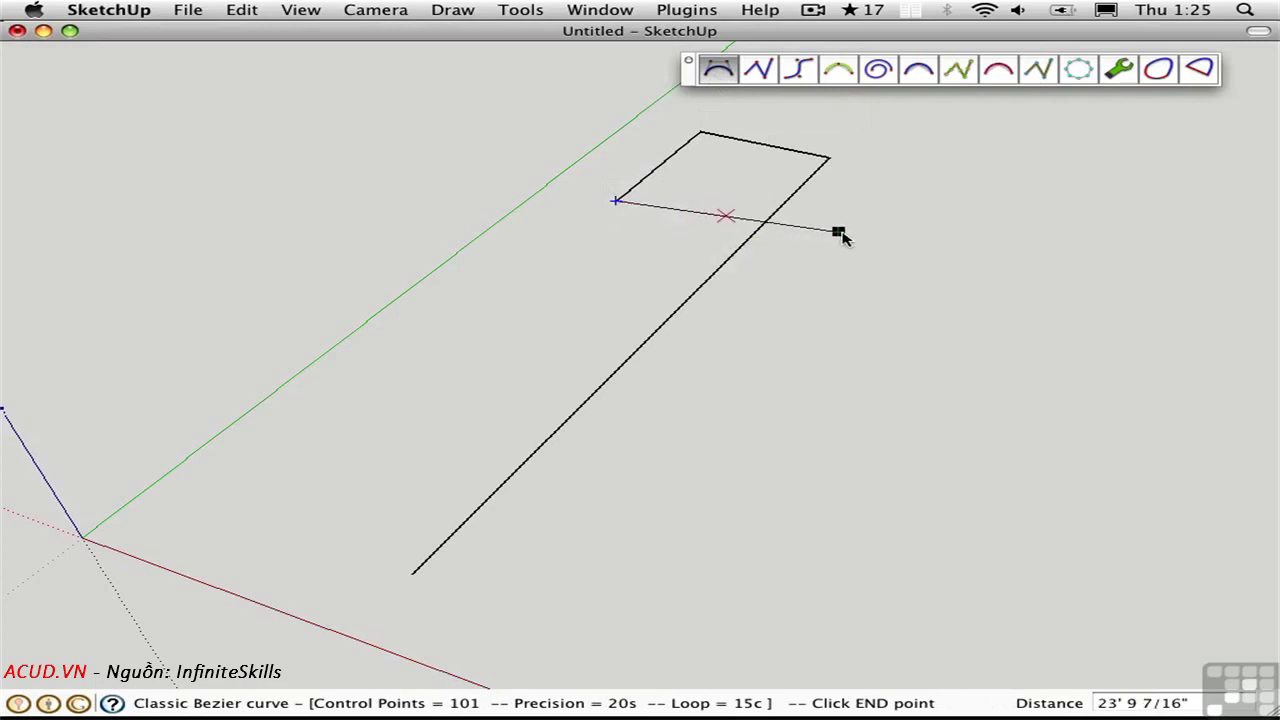
pyautogui.click(903, 206)
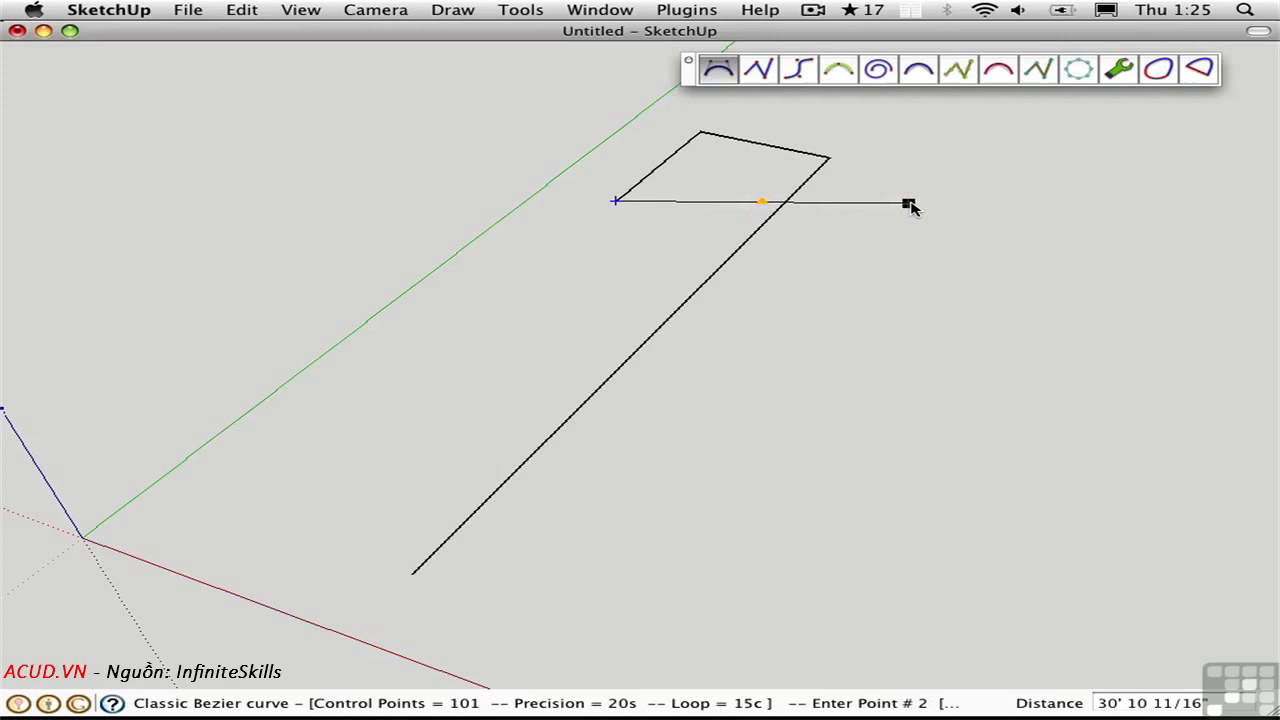
pyautogui.click(700, 132)
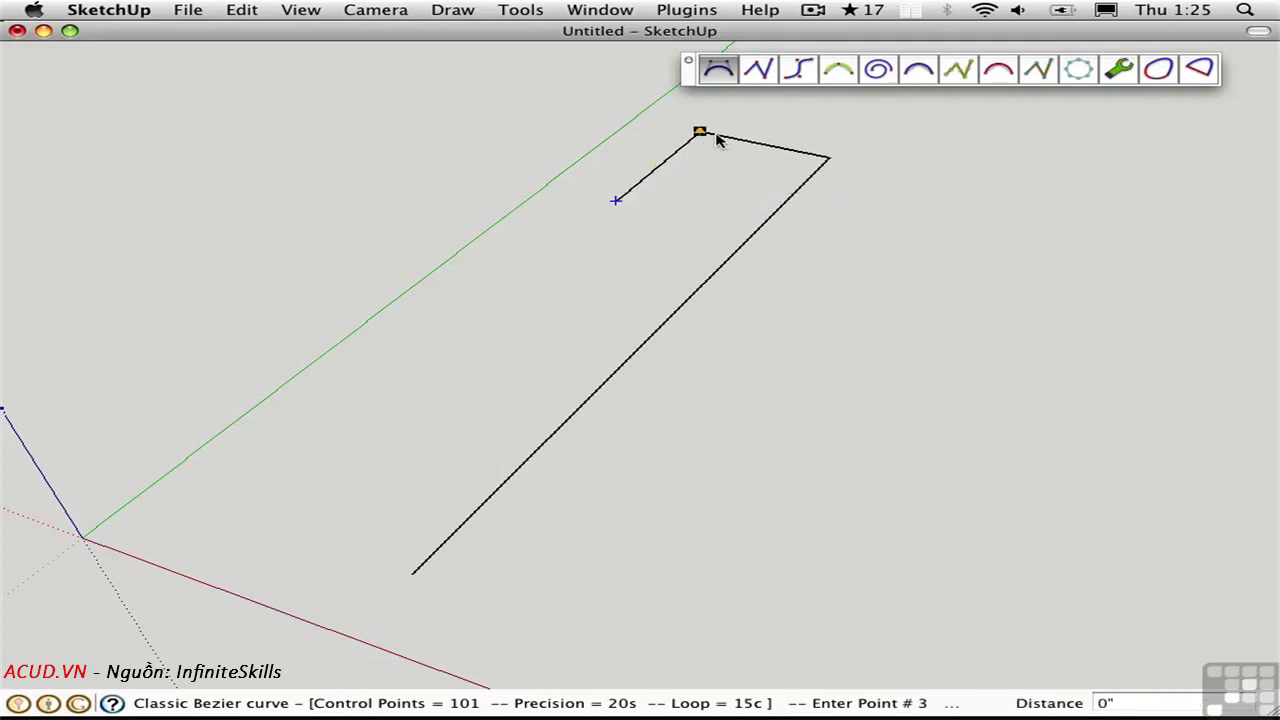
pyautogui.click(828, 157)
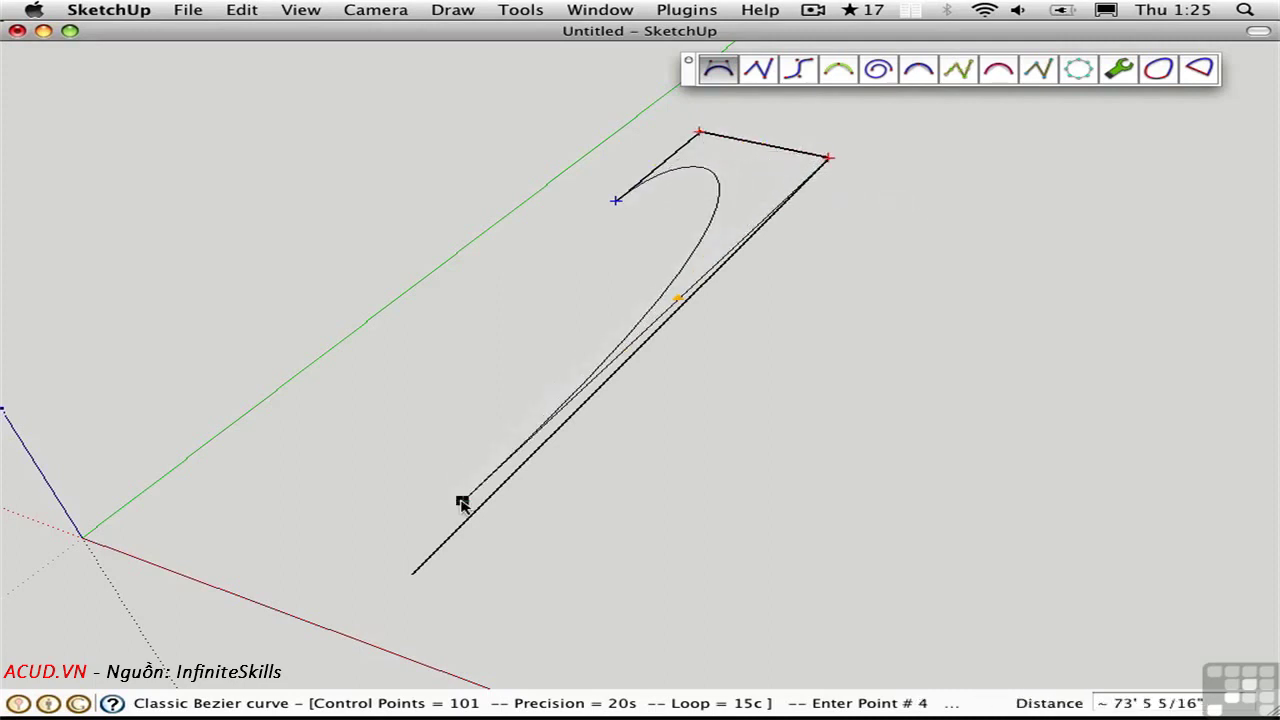
pyautogui.doubleClick(411, 577)
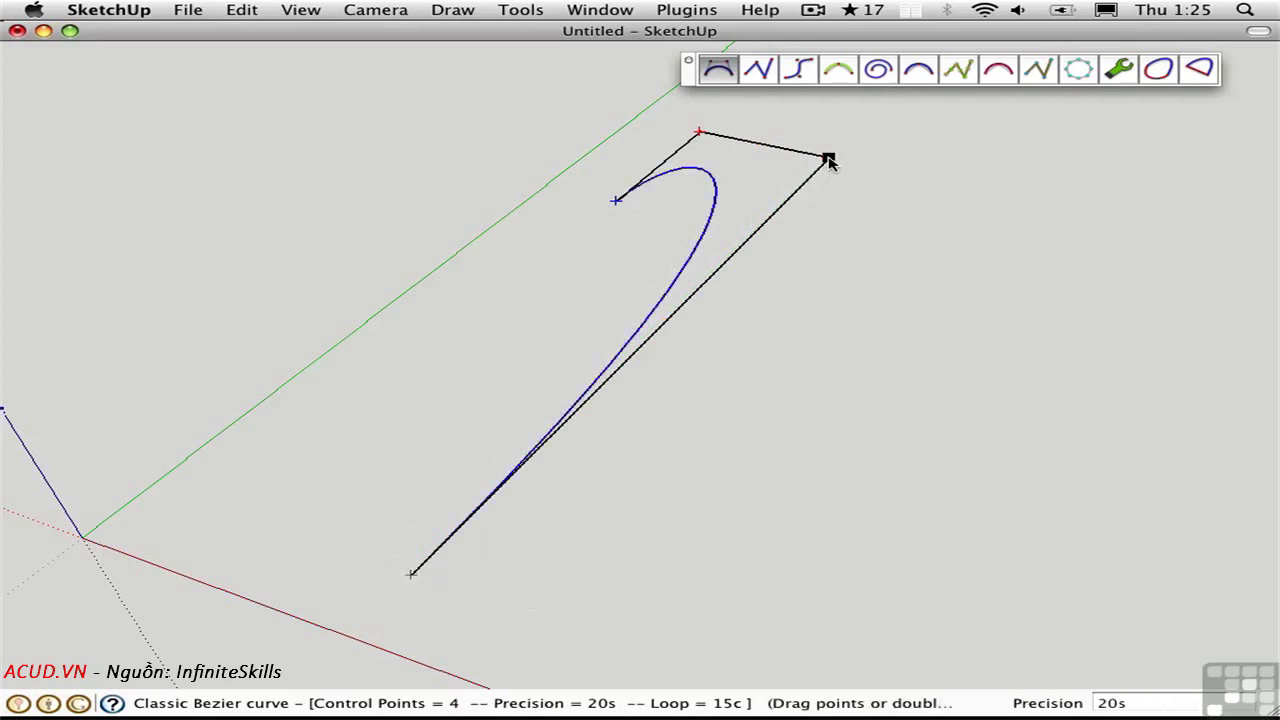
# Nudge the right and top control points to reshape the Bezier curve, then finish it
pyautogui.moveTo(829, 162)
pyautogui.mouseDown()
pyautogui.moveTo(989, 226)
pyautogui.moveTo(923, 503)
pyautogui.moveTo(565, 578)
pyautogui.moveTo(791, 506)
pyautogui.moveTo(977, 334)
pyautogui.moveTo(920, 211)
pyautogui.moveTo(829, 157)
pyautogui.mouseUp()
pyautogui.moveTo(700, 135)
pyautogui.mouseDown()
pyautogui.moveTo(710, 175)
pyautogui.moveTo(625, 145)
pyautogui.moveTo(666, 126)
pyautogui.moveTo(700, 131)
pyautogui.mouseUp()
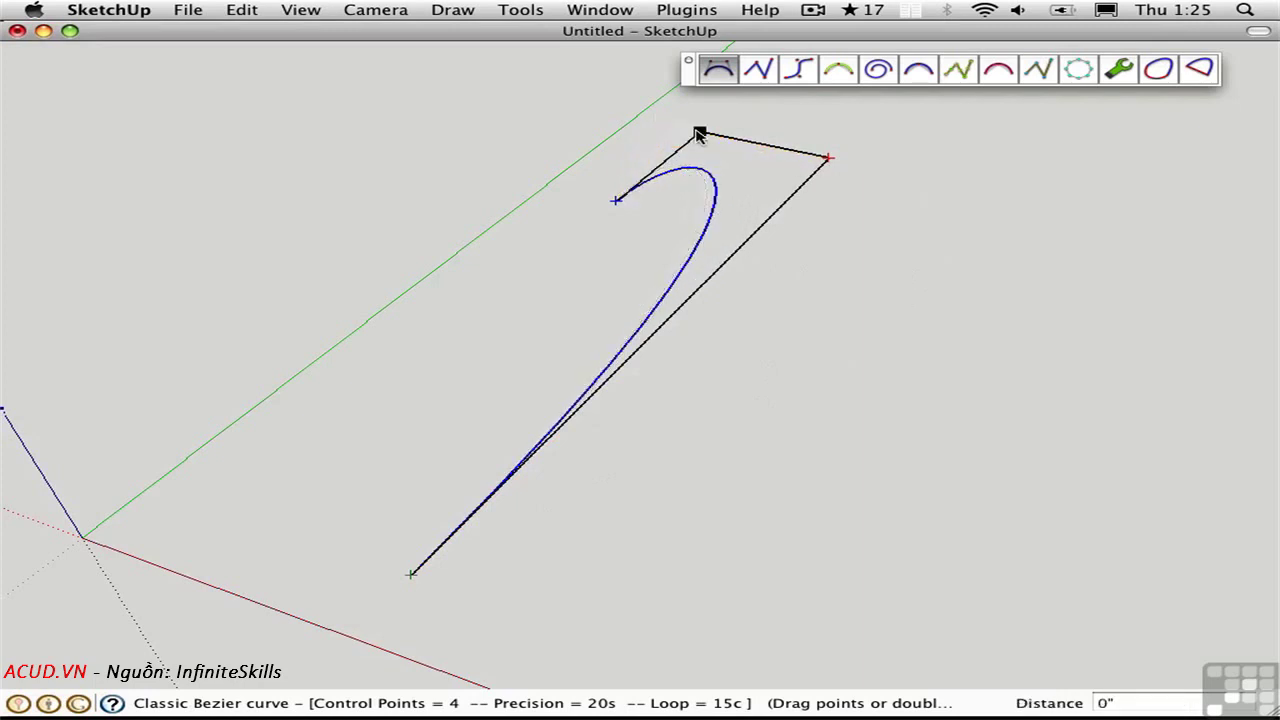
pyautogui.press('space')
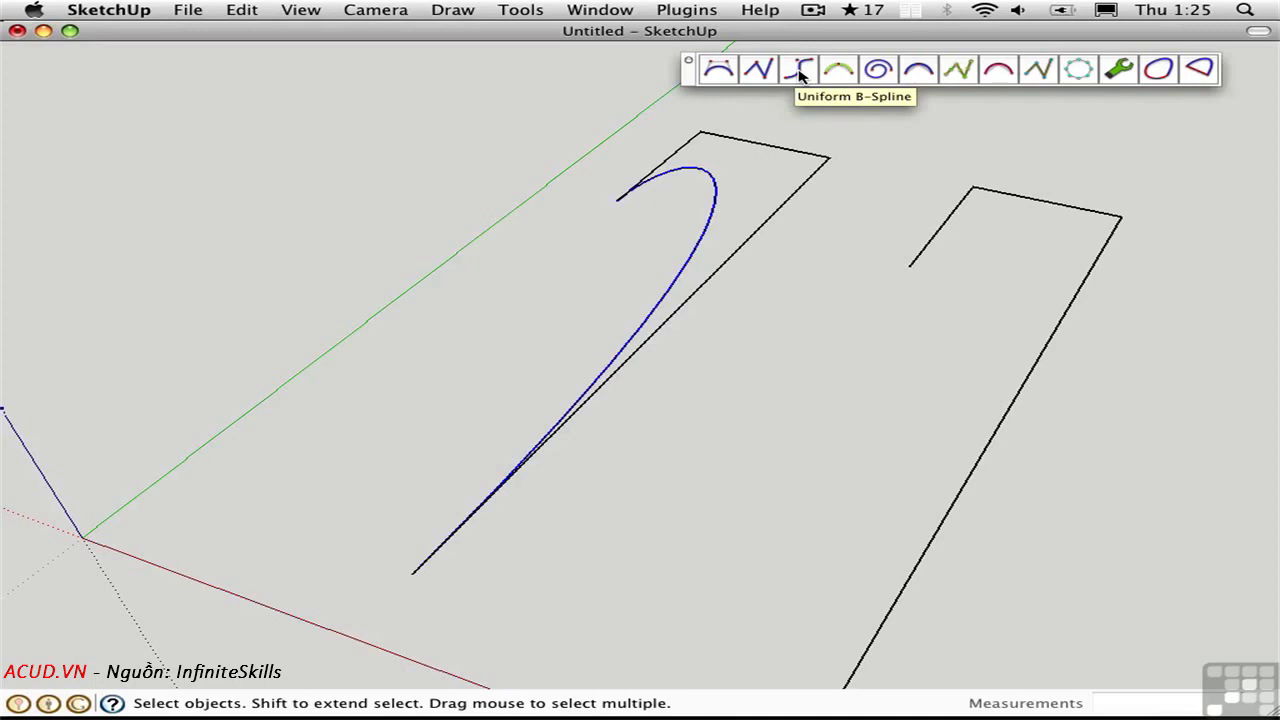
# Draw a uniform B-spline with automatic order from the second outline's open end through its corners to the lower end
pyautogui.click(801, 70)
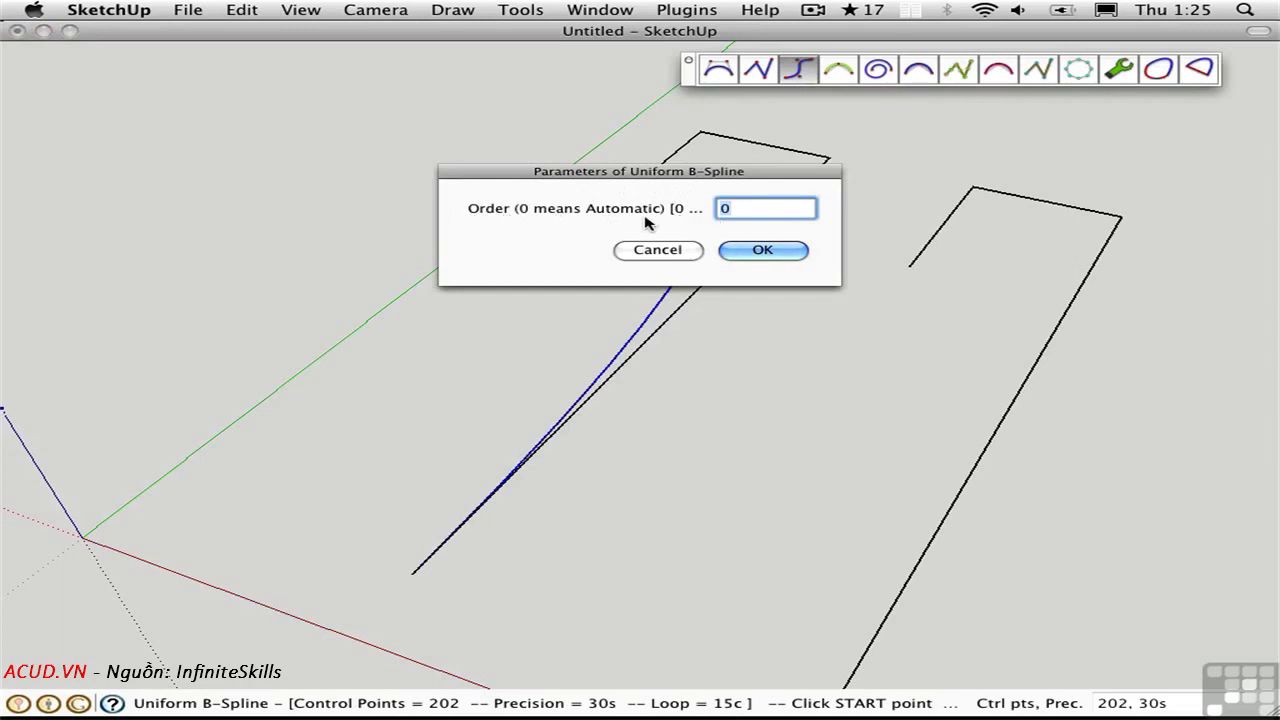
pyautogui.click(763, 252)
pyautogui.moveTo(851, 277); pyautogui.dragTo(722, 239, button='middle')
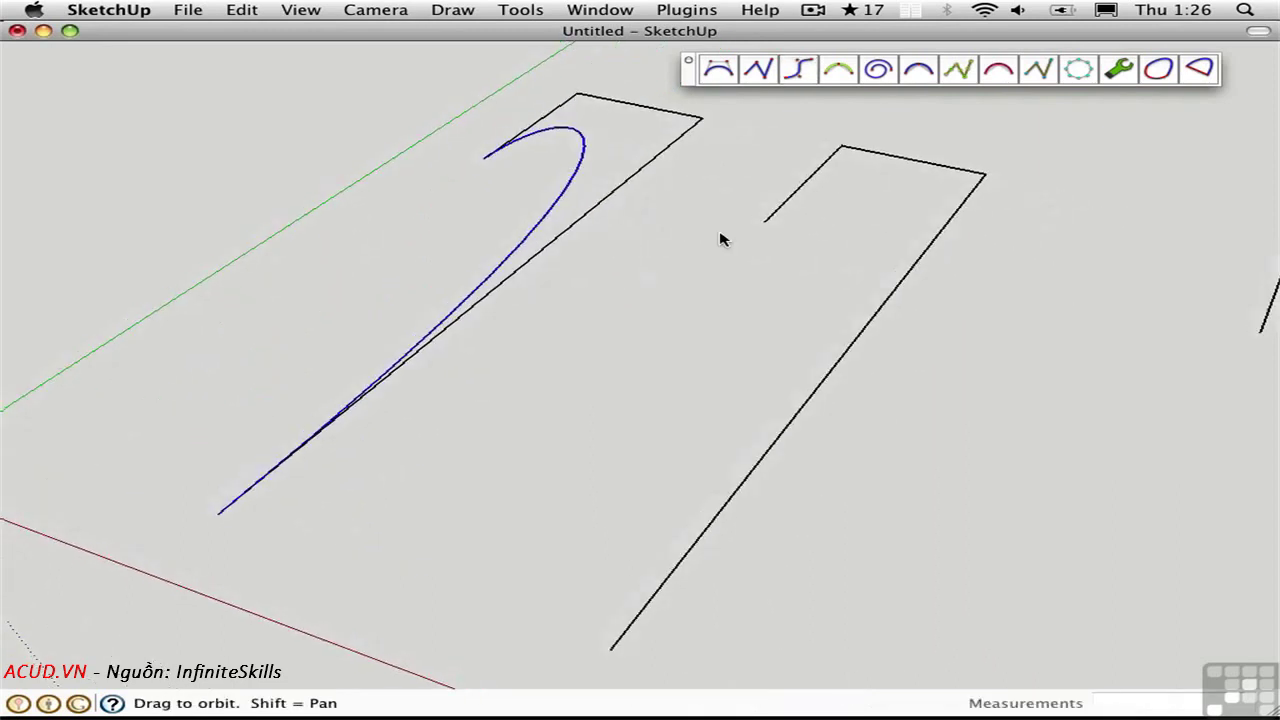
pyautogui.click(765, 220)
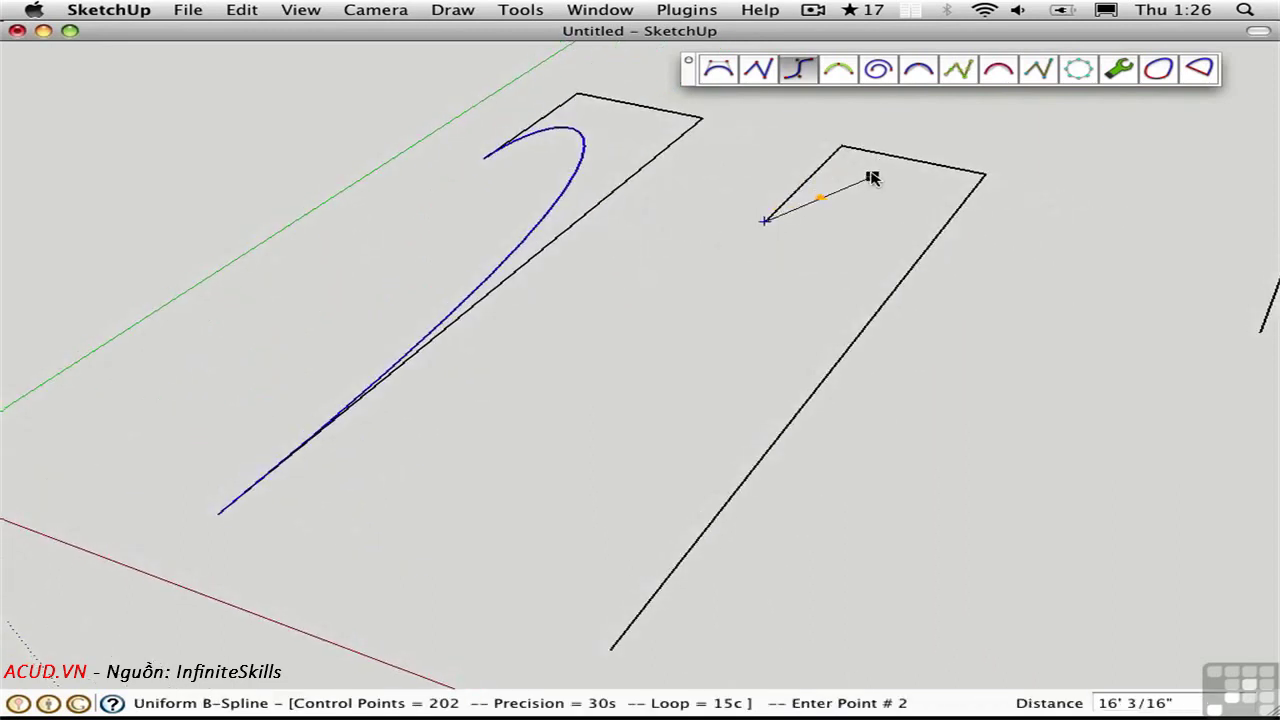
pyautogui.click(840, 147)
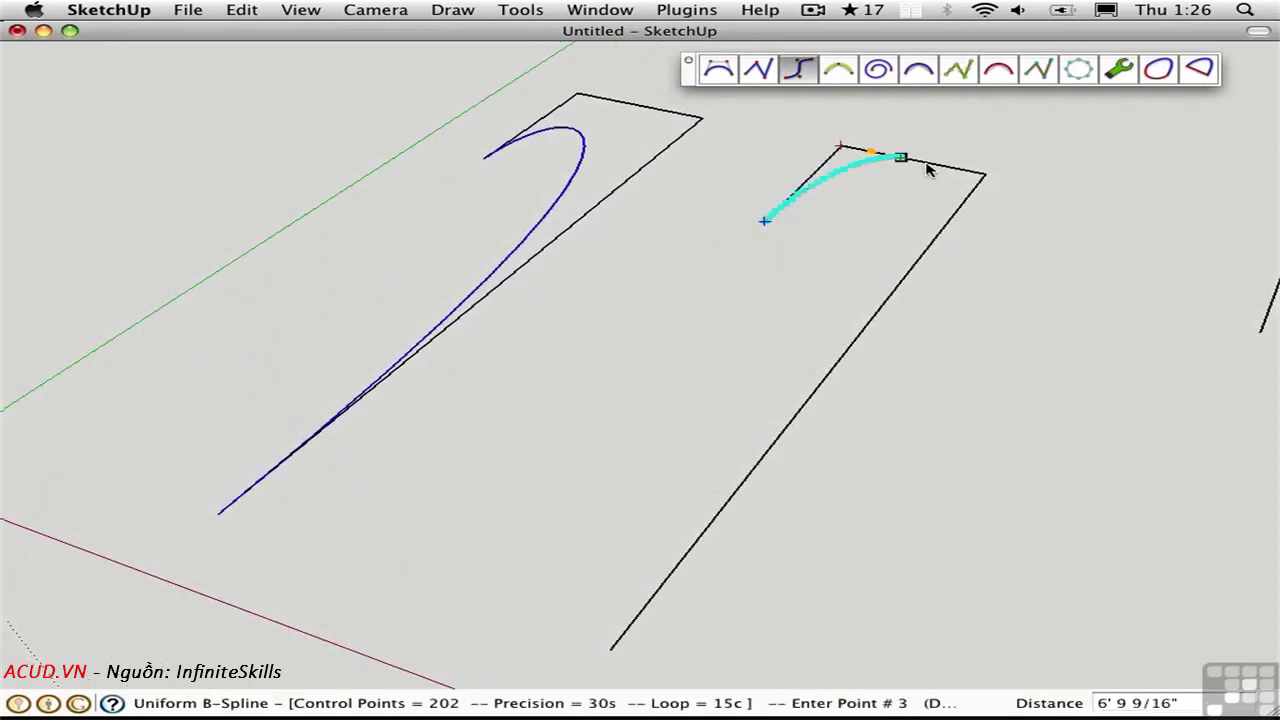
pyautogui.click(985, 175)
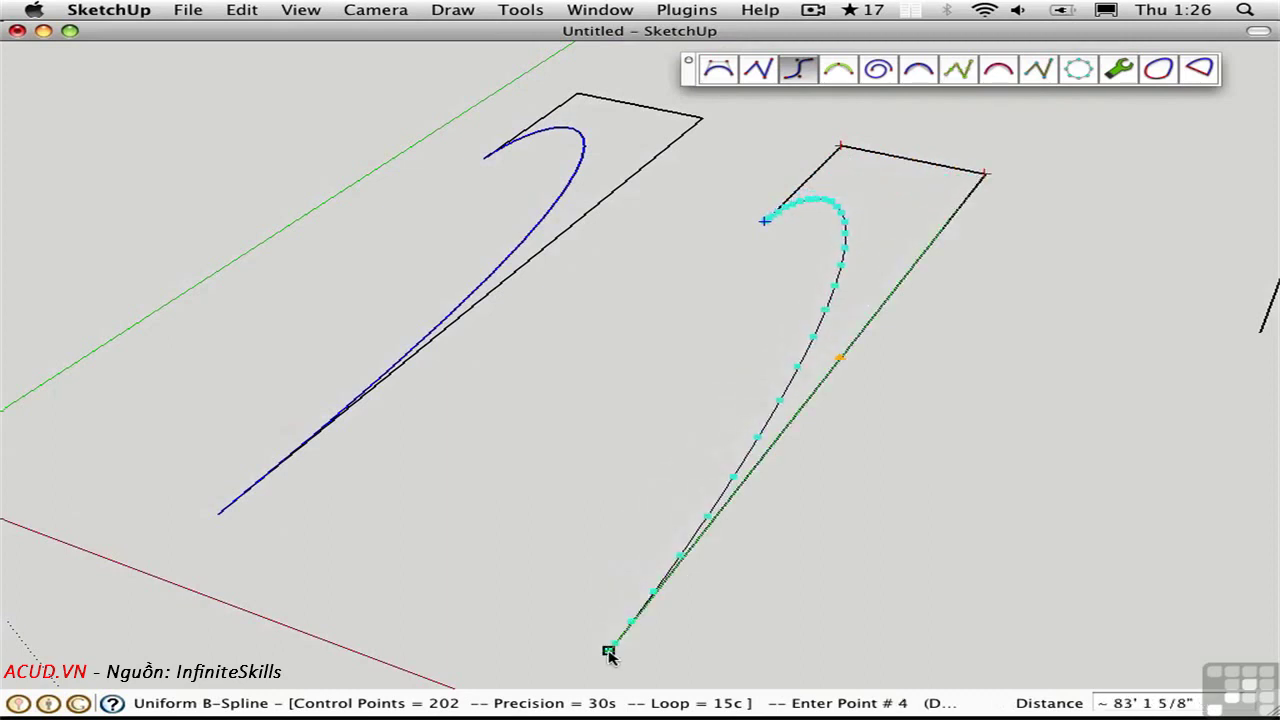
pyautogui.doubleClick(609, 651)
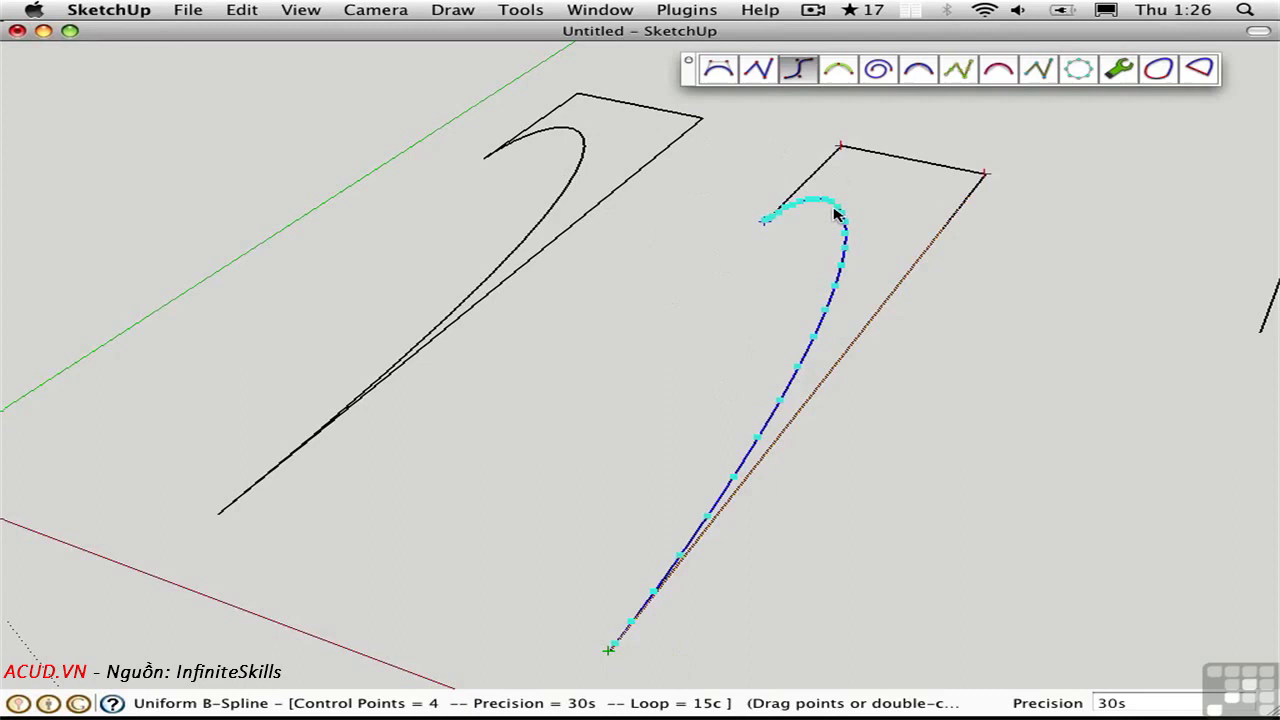
# Hide the spline's vertex marks and drag its far-corner control point to reshape it
pyautogui.click(1077, 70)
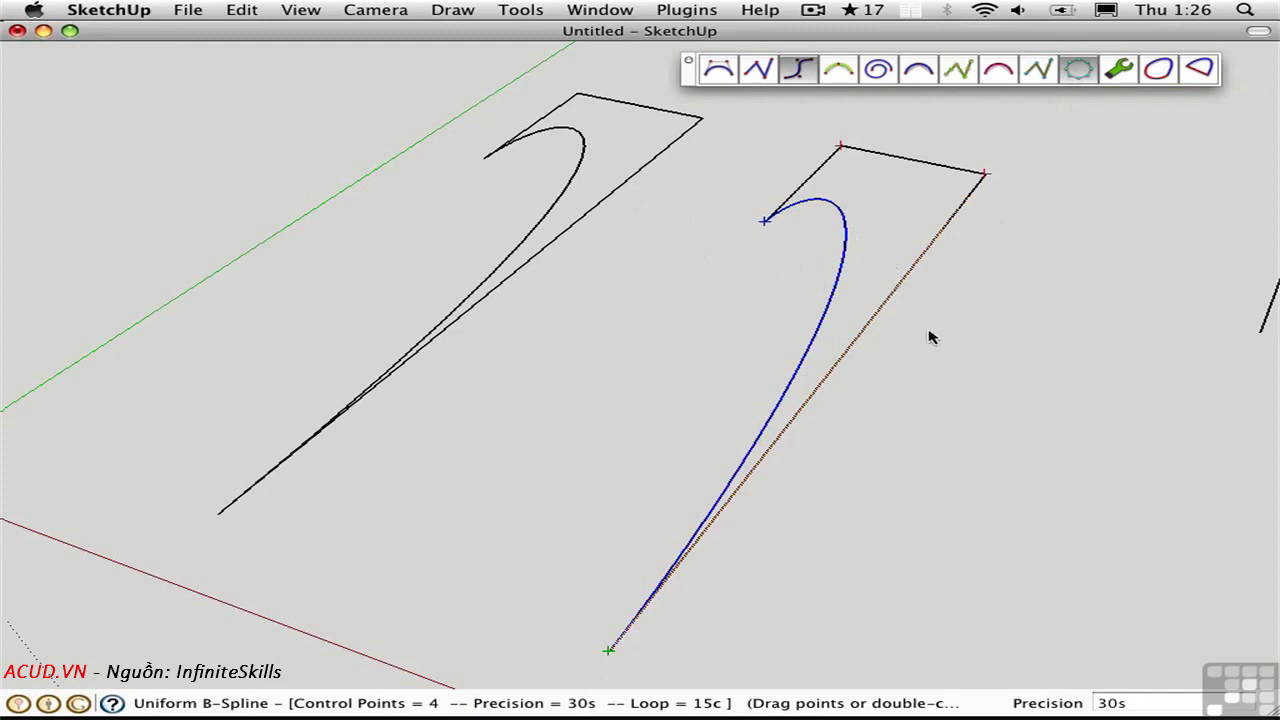
pyautogui.moveTo(991, 354); pyautogui.dragTo(1058, 431, button='middle')
pyautogui.moveTo(829, 329); pyautogui.dragTo(857, 309, button='middle')
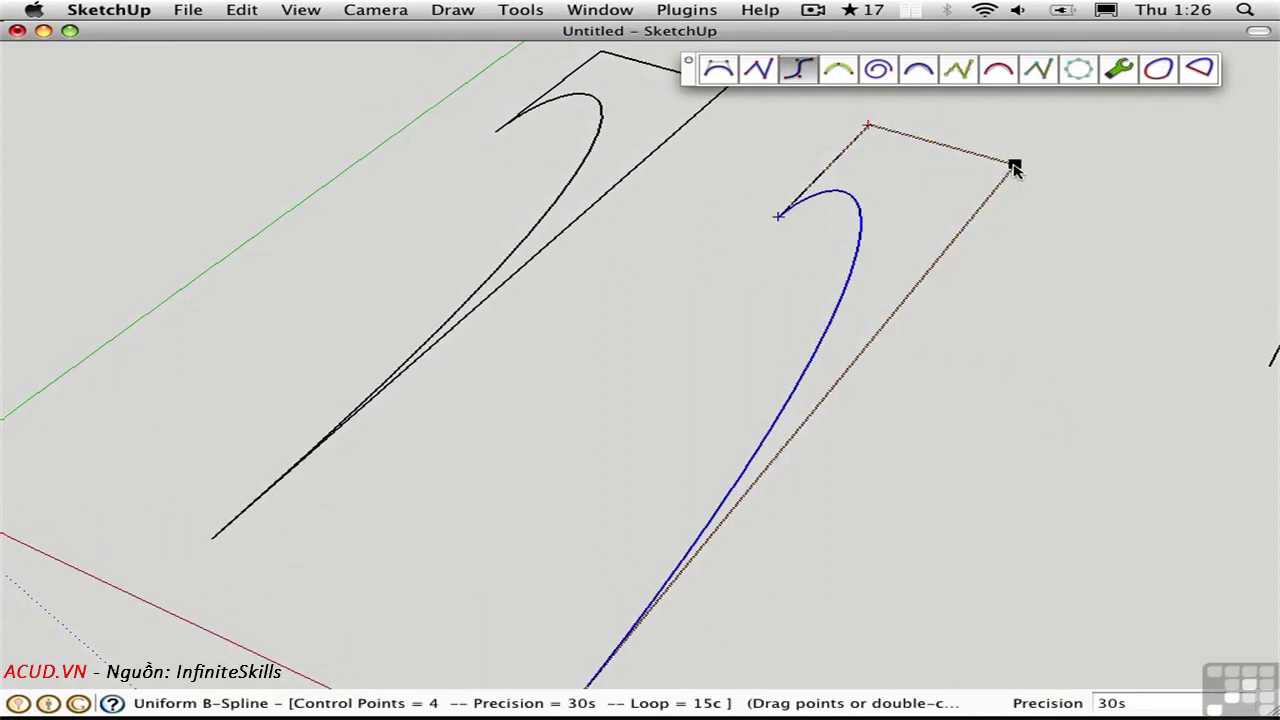
pyautogui.moveTo(1016, 170)
pyautogui.mouseDown()
pyautogui.moveTo(1152, 224)
pyautogui.moveTo(957, 345)
pyautogui.moveTo(480, 303)
pyautogui.moveTo(884, 273)
pyautogui.moveTo(986, 209)
pyautogui.moveTo(1014, 166)
pyautogui.mouseUp()
pyautogui.moveTo(1046, 326); pyautogui.dragTo(1036, 273, button='middle')
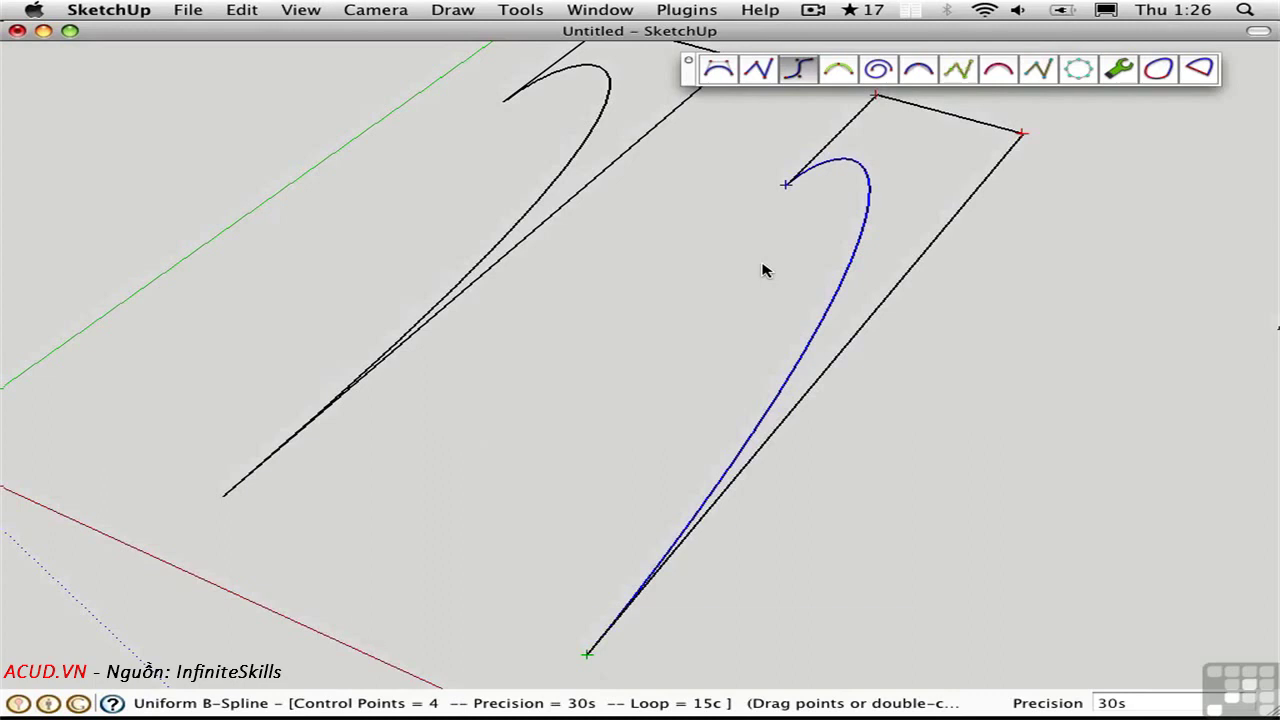
# Set the uniform B-spline's order to 7, then change it to 5 in the parameters window
pyautogui.press('Tab')
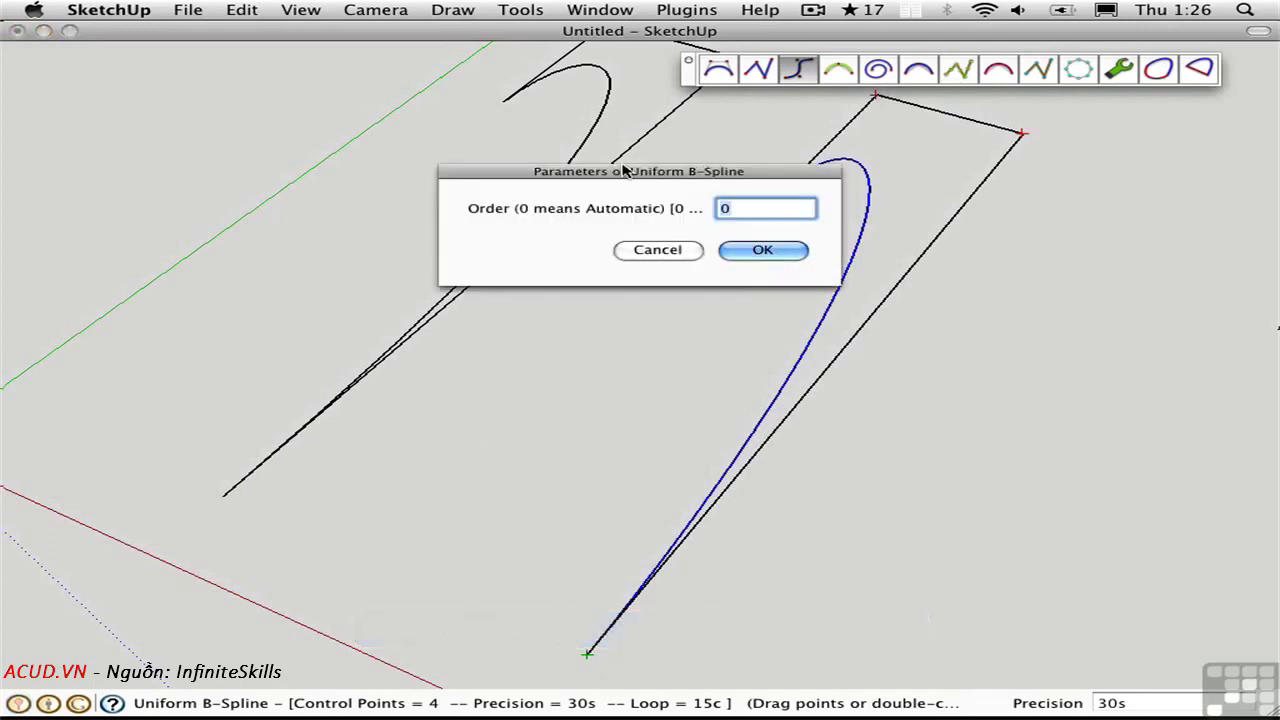
pyautogui.moveTo(617, 172); pyautogui.dragTo(466, 208)
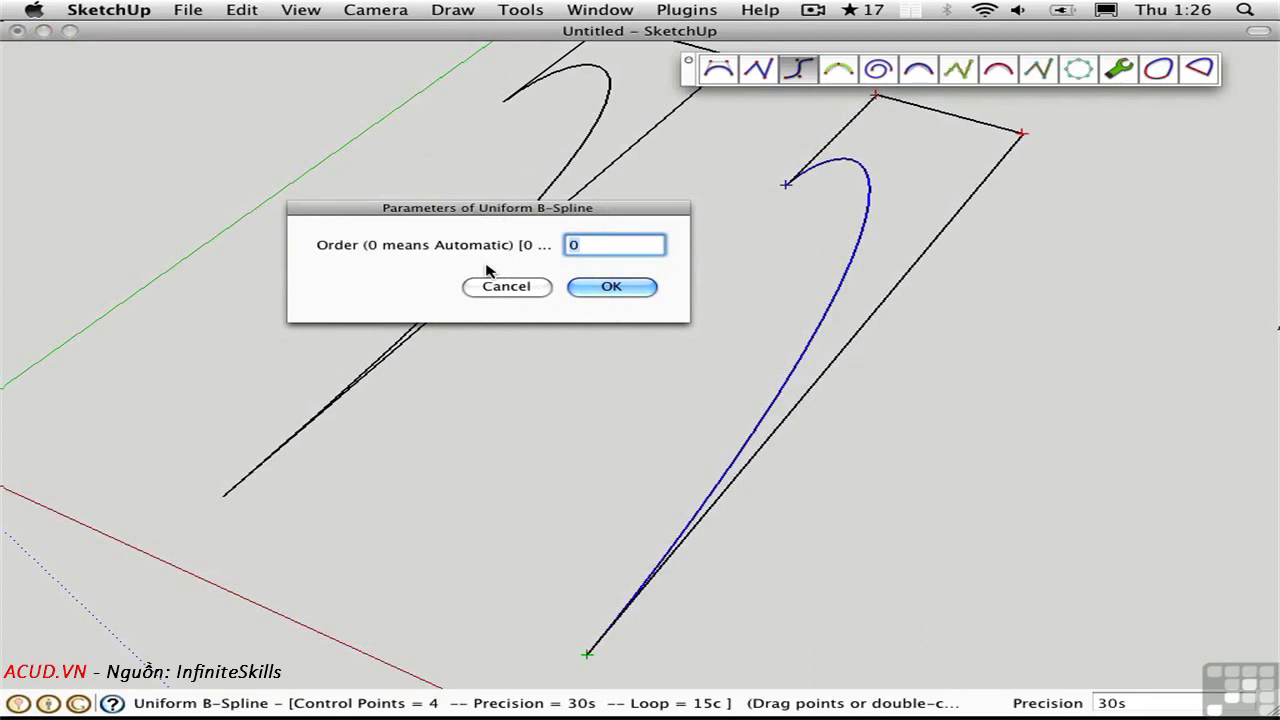
pyautogui.write('7')
pyautogui.press('Return')
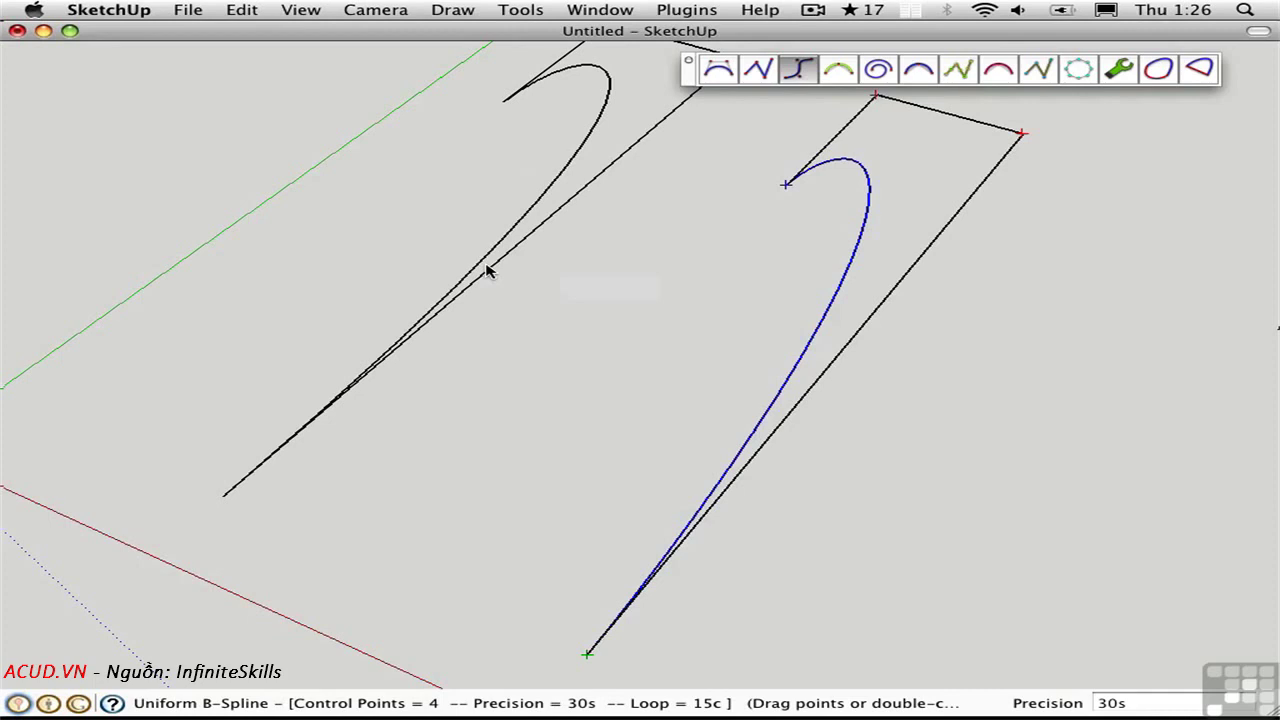
pyautogui.press('Tab')
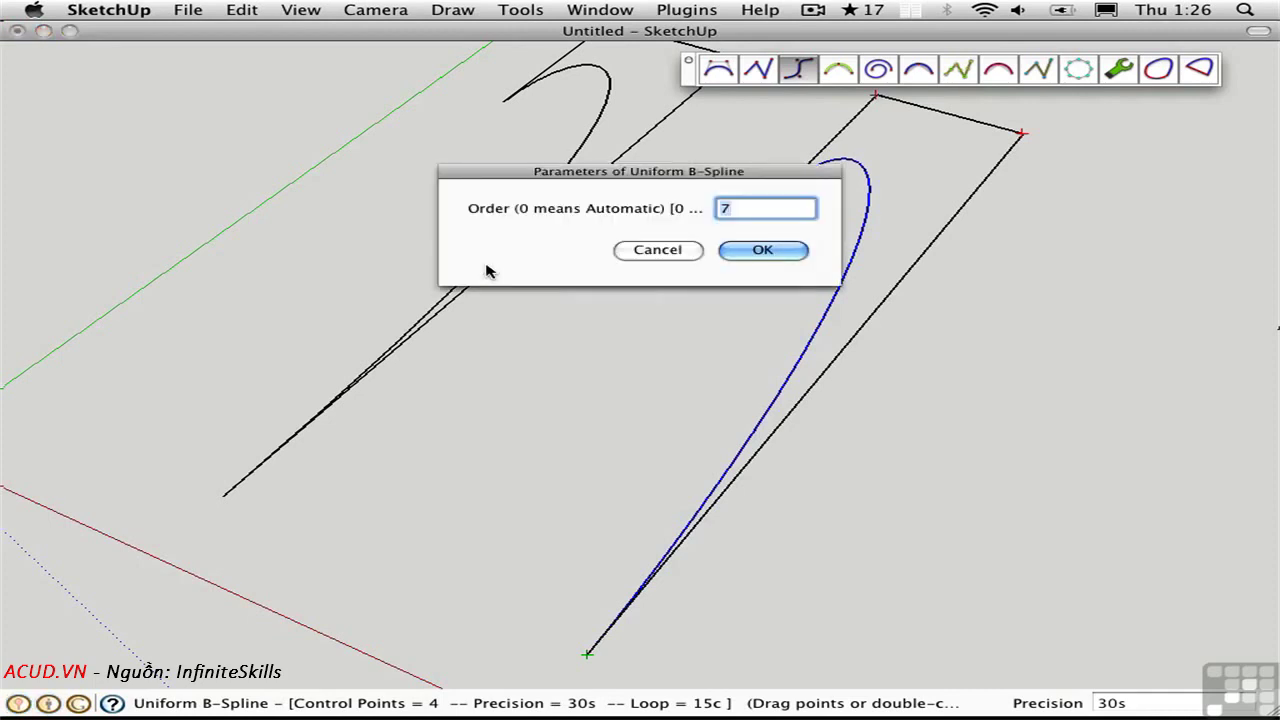
pyautogui.write('5')
pyautogui.press('Return')
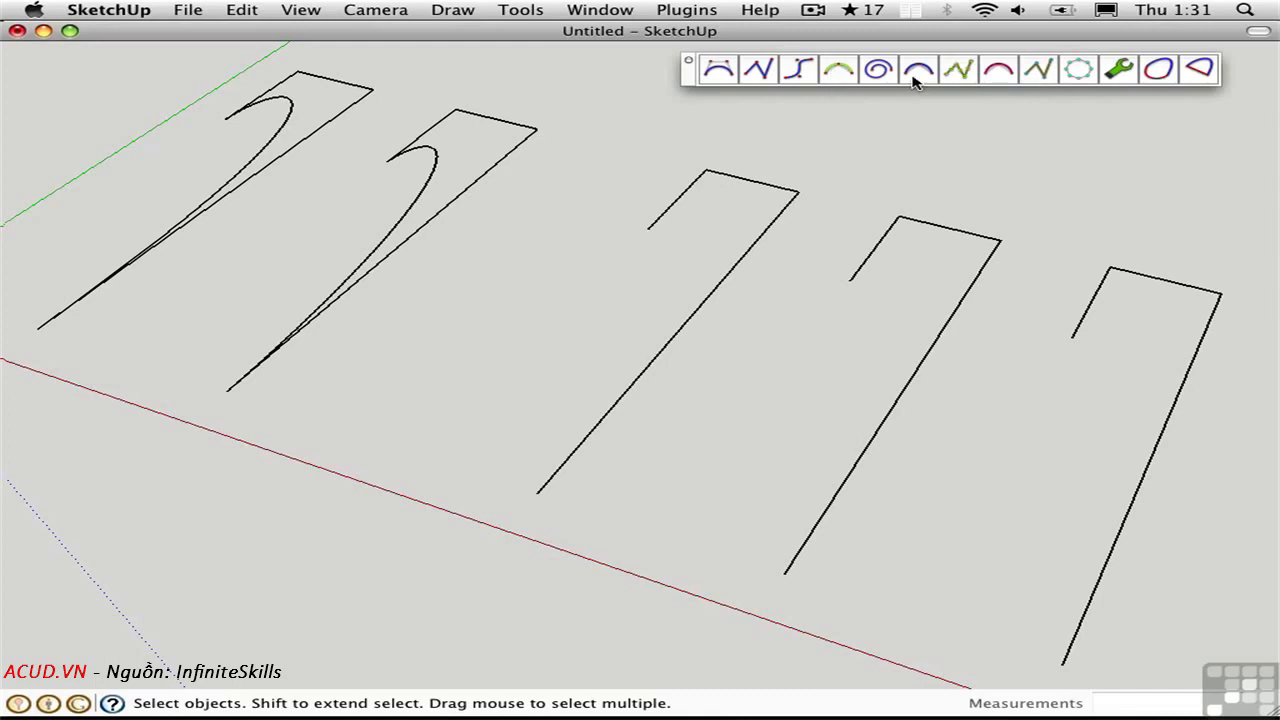
# Draw a Catmull spline from the third outline's open end through both top corners to the lower end
pyautogui.click(837, 71)
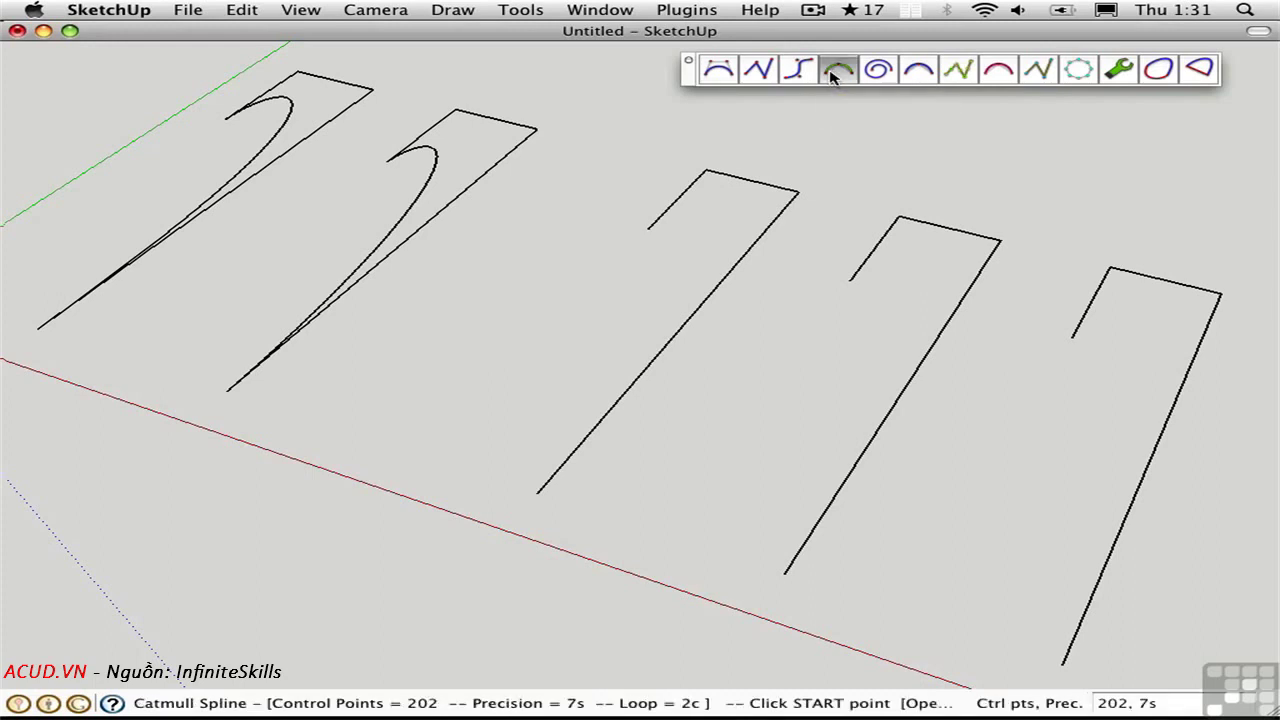
pyautogui.click(648, 228)
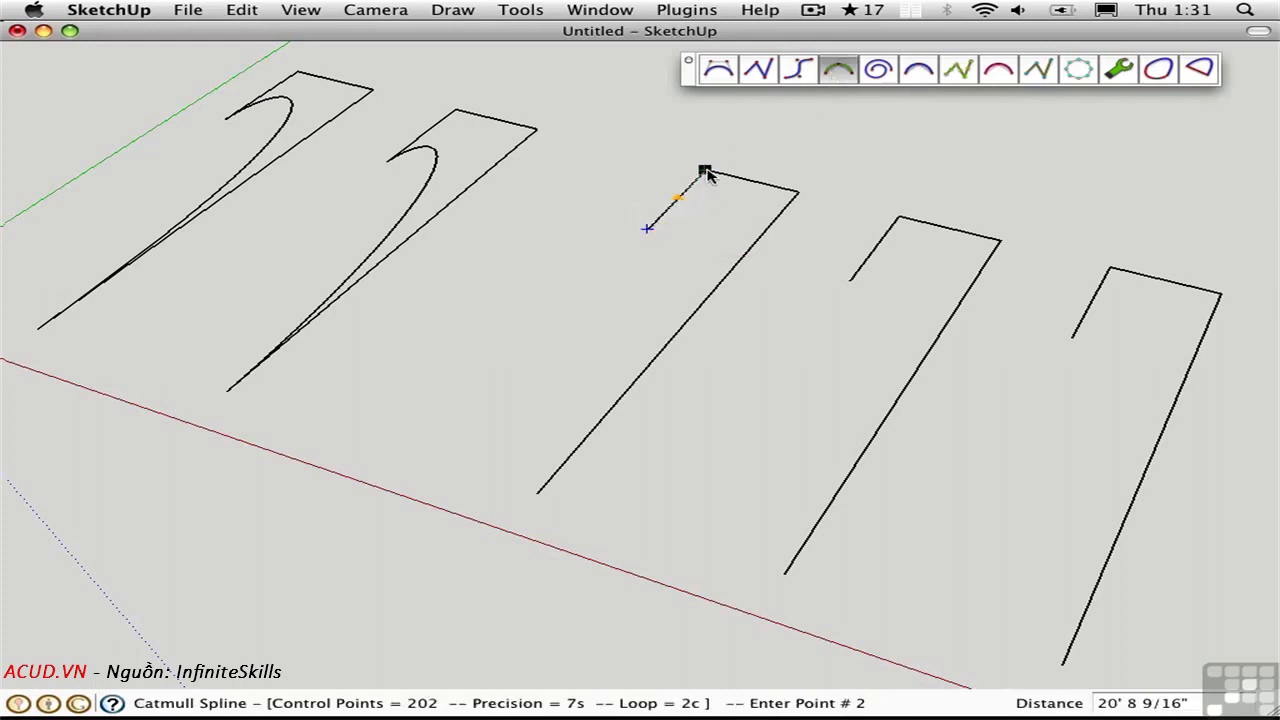
pyautogui.click(705, 171)
pyautogui.click(797, 191)
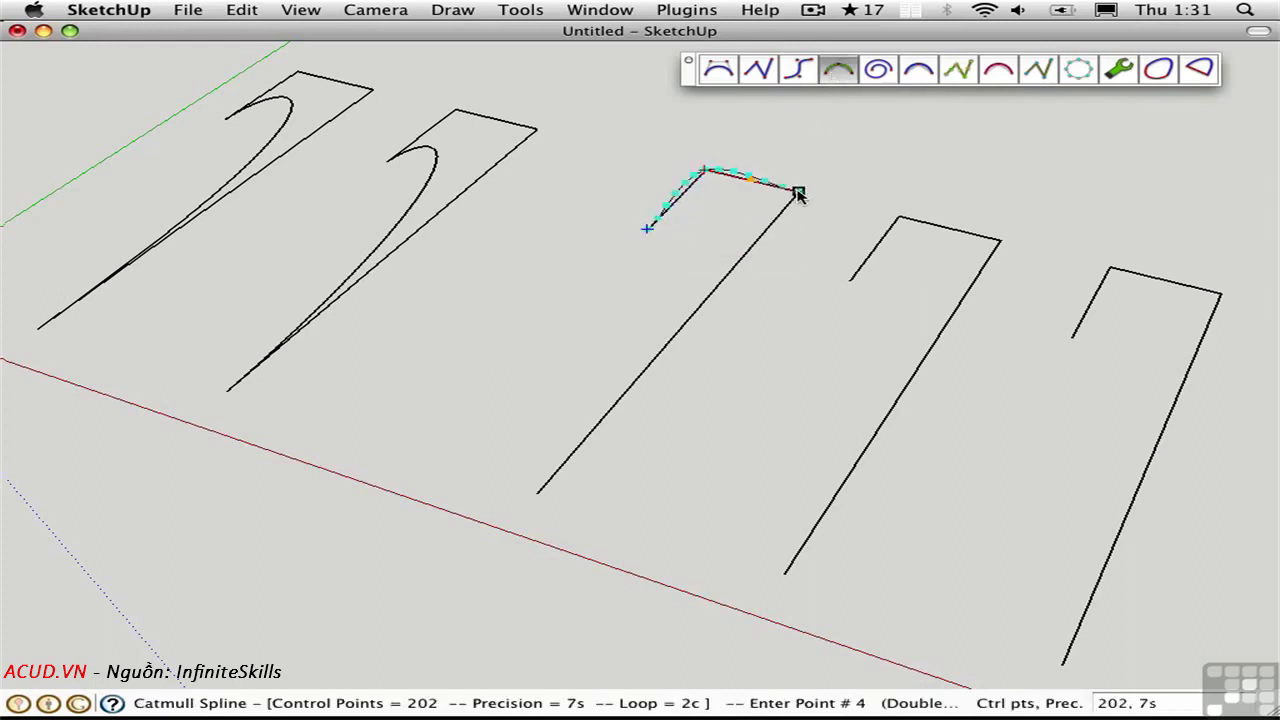
pyautogui.doubleClick(536, 494)
pyautogui.moveTo(813, 374); pyautogui.dragTo(760, 371, button='middle')
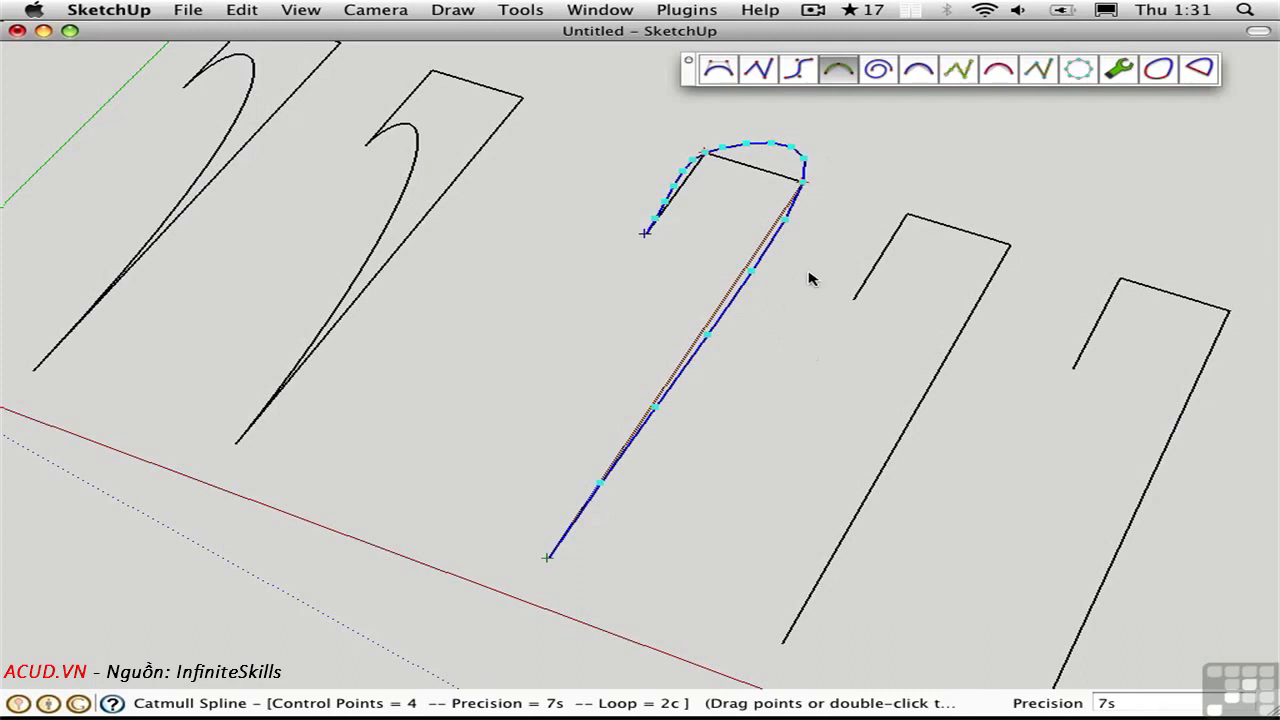
# Pull the Catmull spline's end point outward, set its precision to 14s, and finish editing
pyautogui.moveTo(803, 185)
pyautogui.mouseDown()
pyautogui.moveTo(874, 192)
pyautogui.moveTo(889, 234)
pyautogui.moveTo(845, 305)
pyautogui.moveTo(771, 329)
pyautogui.moveTo(889, 251)
pyautogui.moveTo(935, 176)
pyautogui.moveTo(874, 126)
pyautogui.moveTo(774, 114)
pyautogui.moveTo(880, 200)
pyautogui.moveTo(853, 262)
pyautogui.moveTo(874, 229)
pyautogui.moveTo(837, 160)
pyautogui.moveTo(846, 177)
pyautogui.moveTo(826, 193)
pyautogui.mouseUp()
pyautogui.moveTo(857, 237); pyautogui.dragTo(729, 263, button='middle')
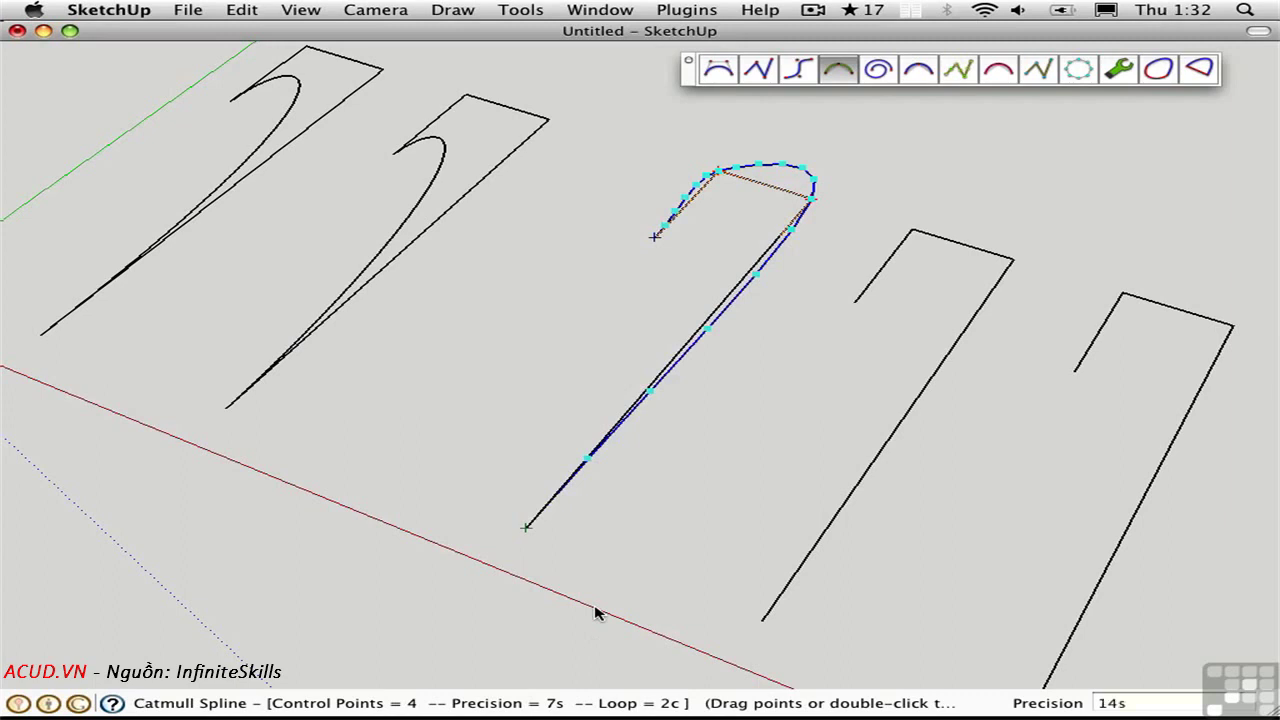
pyautogui.press('Return')
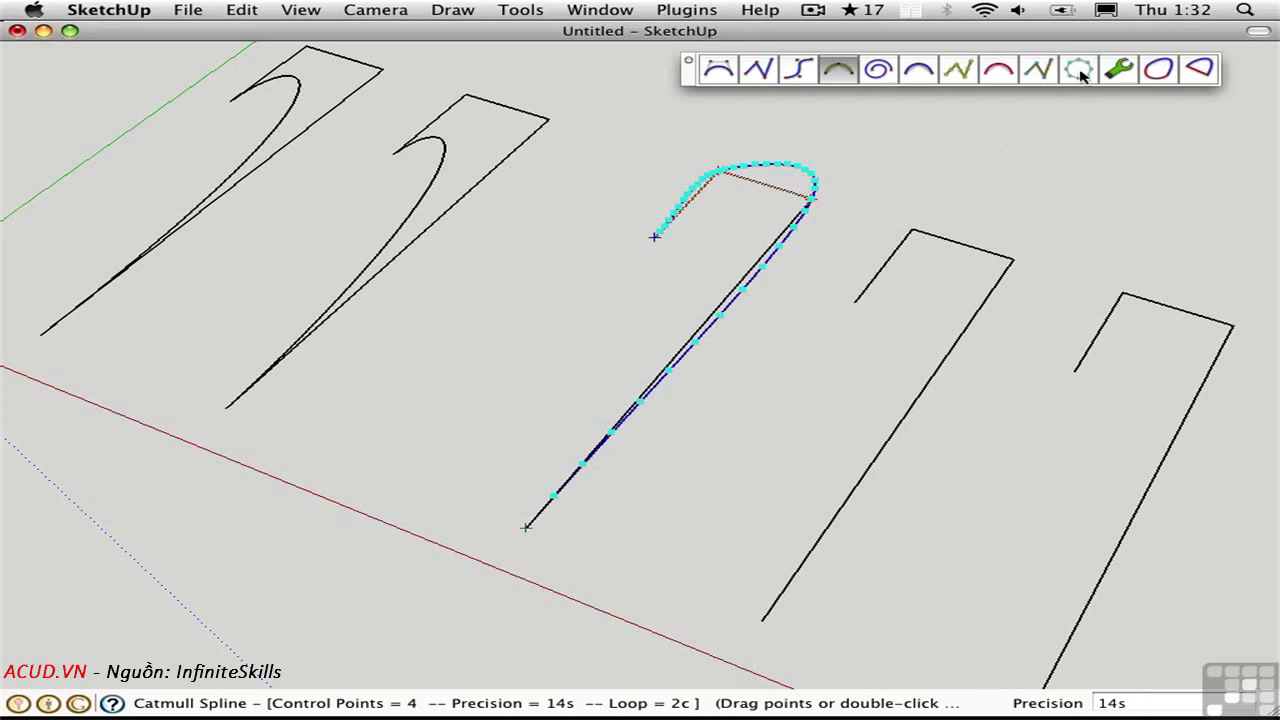
pyautogui.moveTo(736, 274); pyautogui.dragTo(951, 472, button='middle')
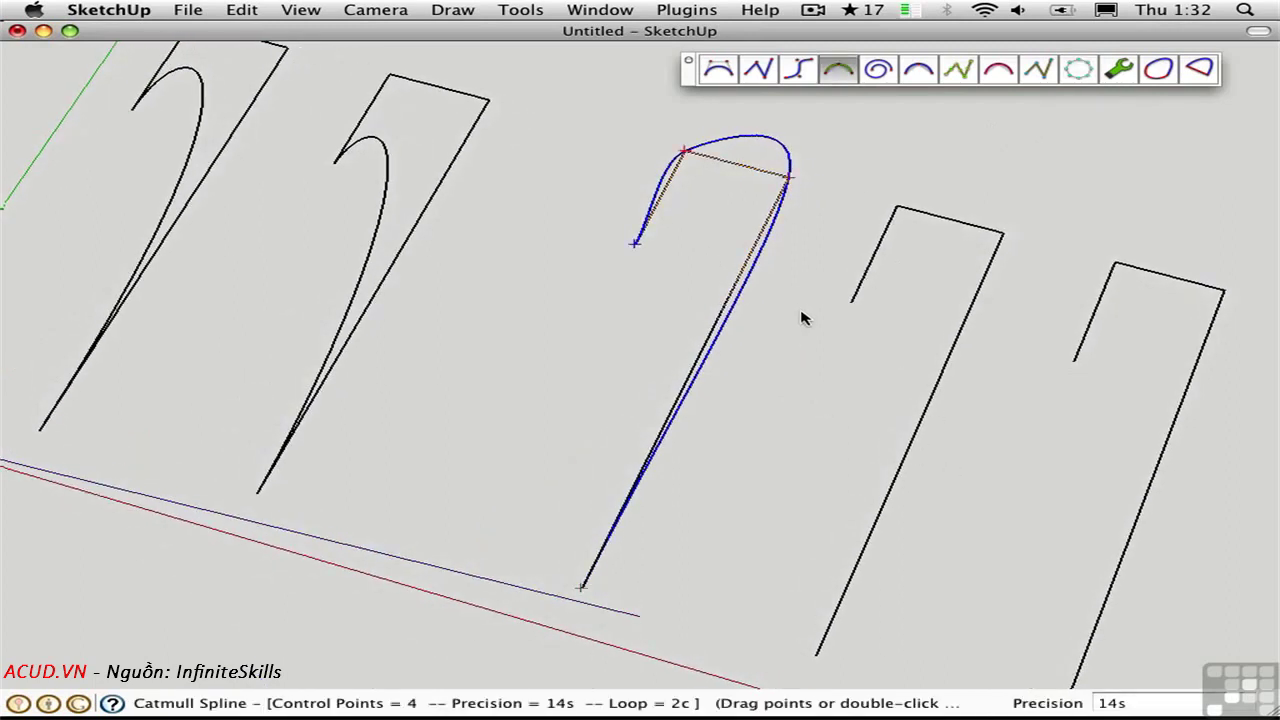
pyautogui.press('space')
pyautogui.moveTo(838, 358); pyautogui.dragTo(799, 282, button='middle')
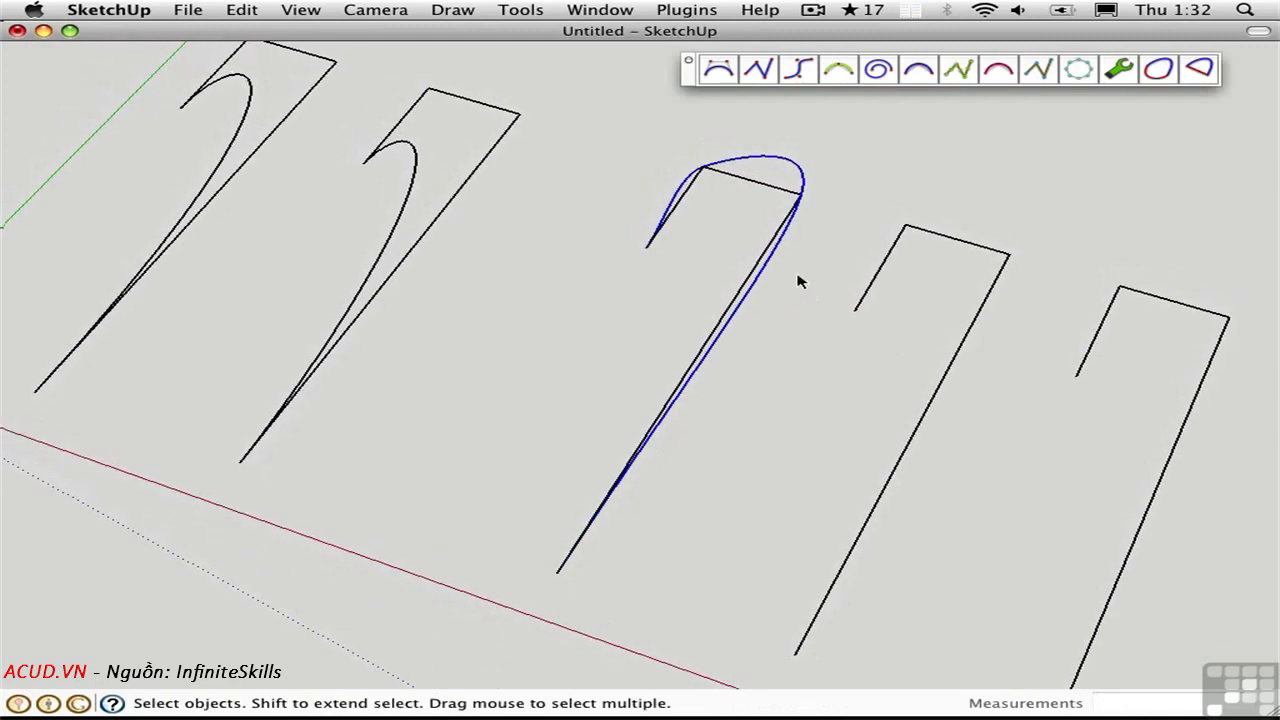
# Draw a cubic Bezier from the fourth outline's open end through both top corners to the lower end, at 14s precision
pyautogui.click(917, 72)
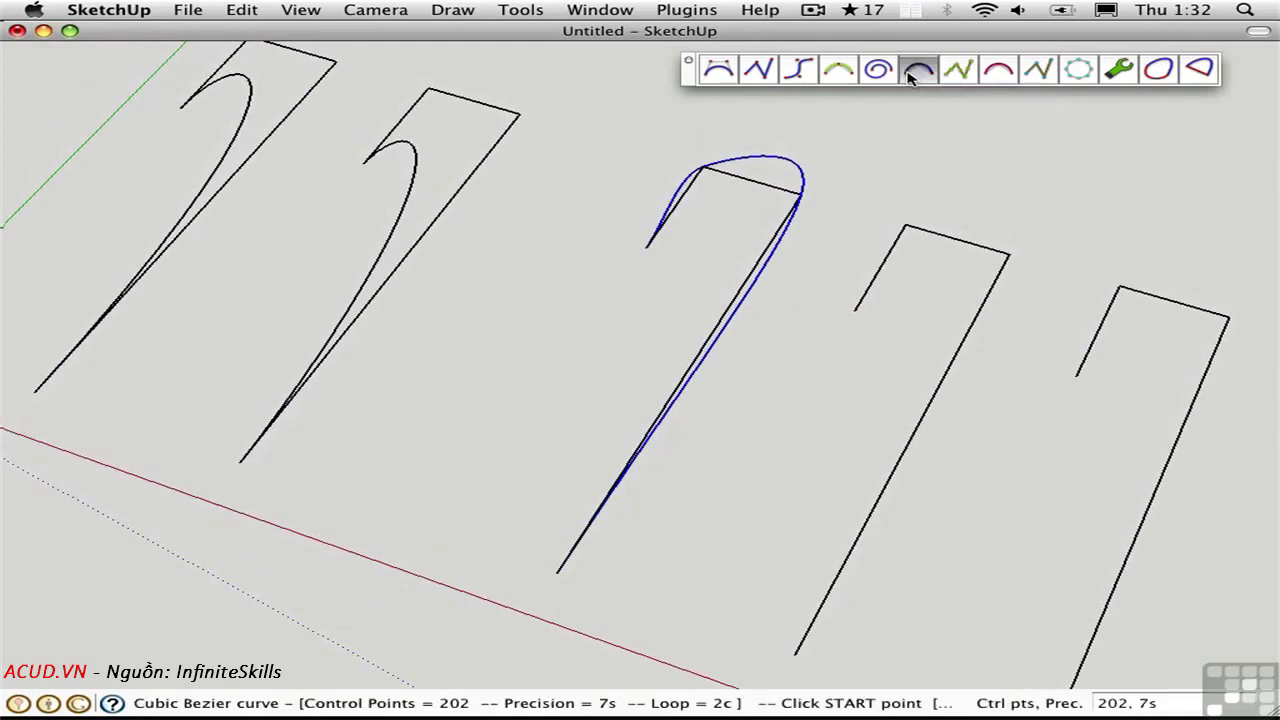
pyautogui.click(855, 312)
pyautogui.click(905, 226)
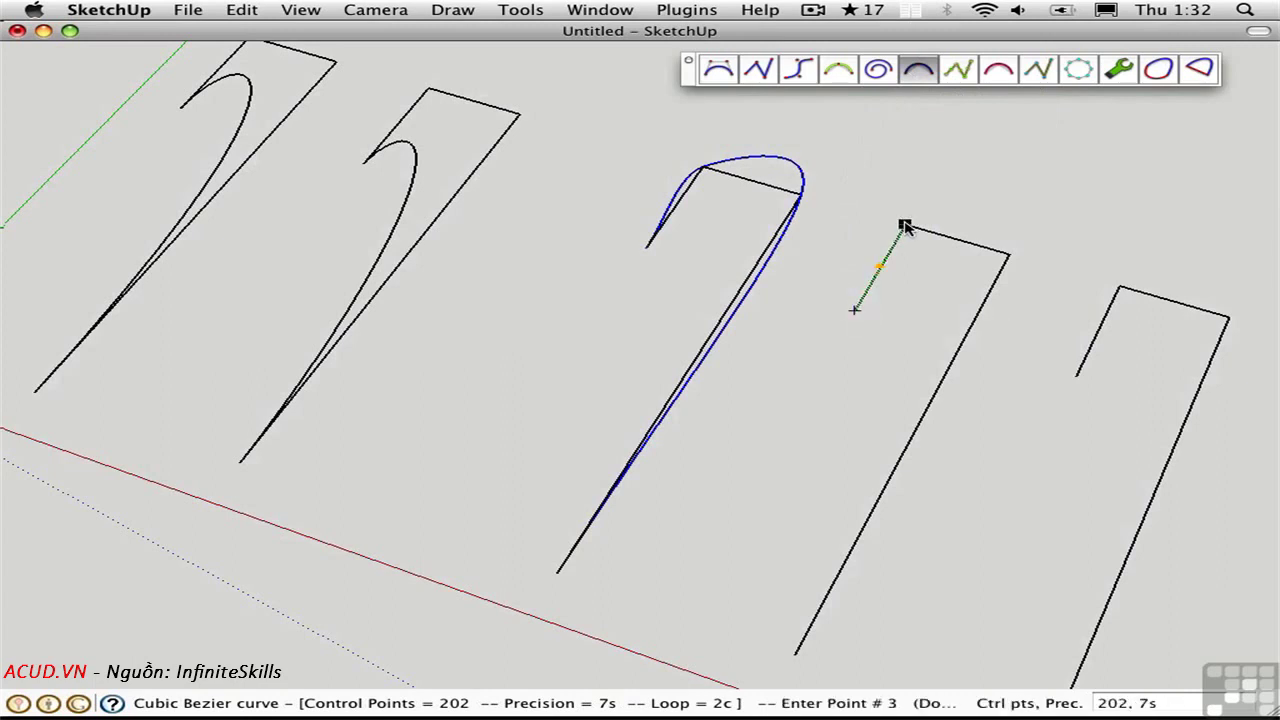
pyautogui.click(1008, 255)
pyautogui.doubleClick(793, 655)
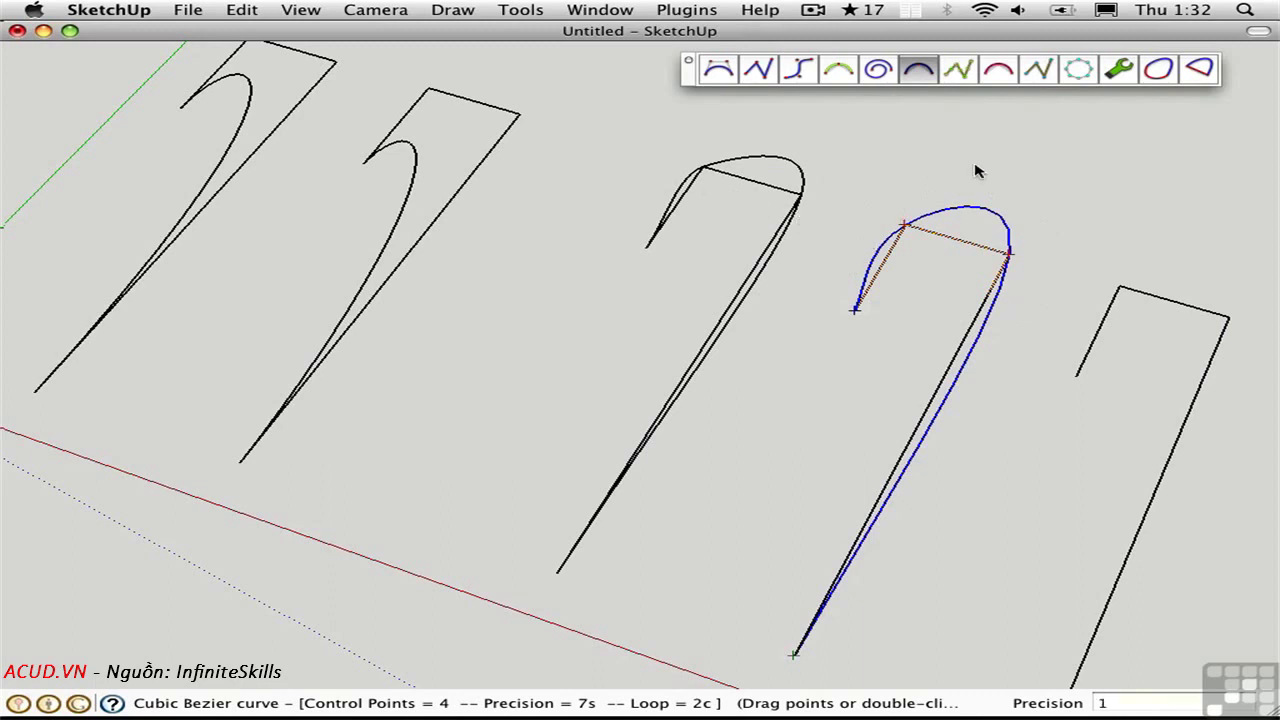
pyautogui.press('Return')
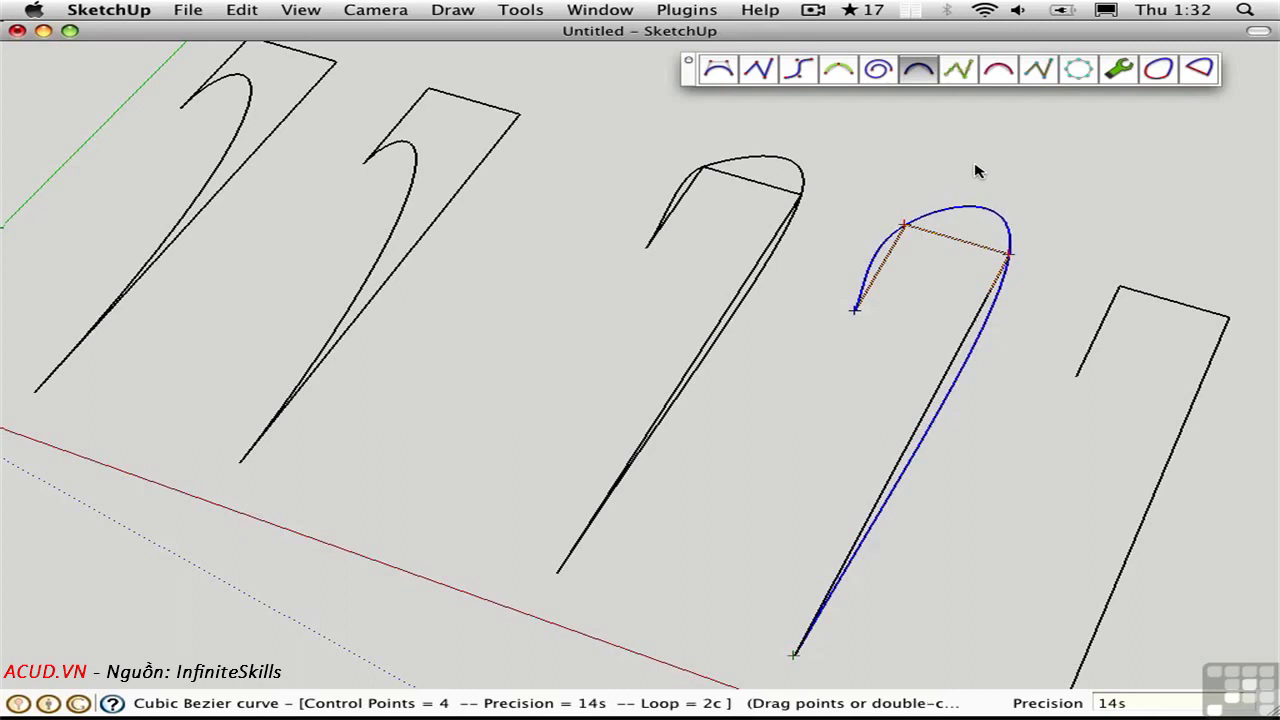
pyautogui.doubleClick(1116, 263)
pyautogui.keyDown('shift'); pyautogui.moveTo(1020, 275); pyautogui.dragTo(915, 240, button='middle'); pyautogui.keyUp('shift')
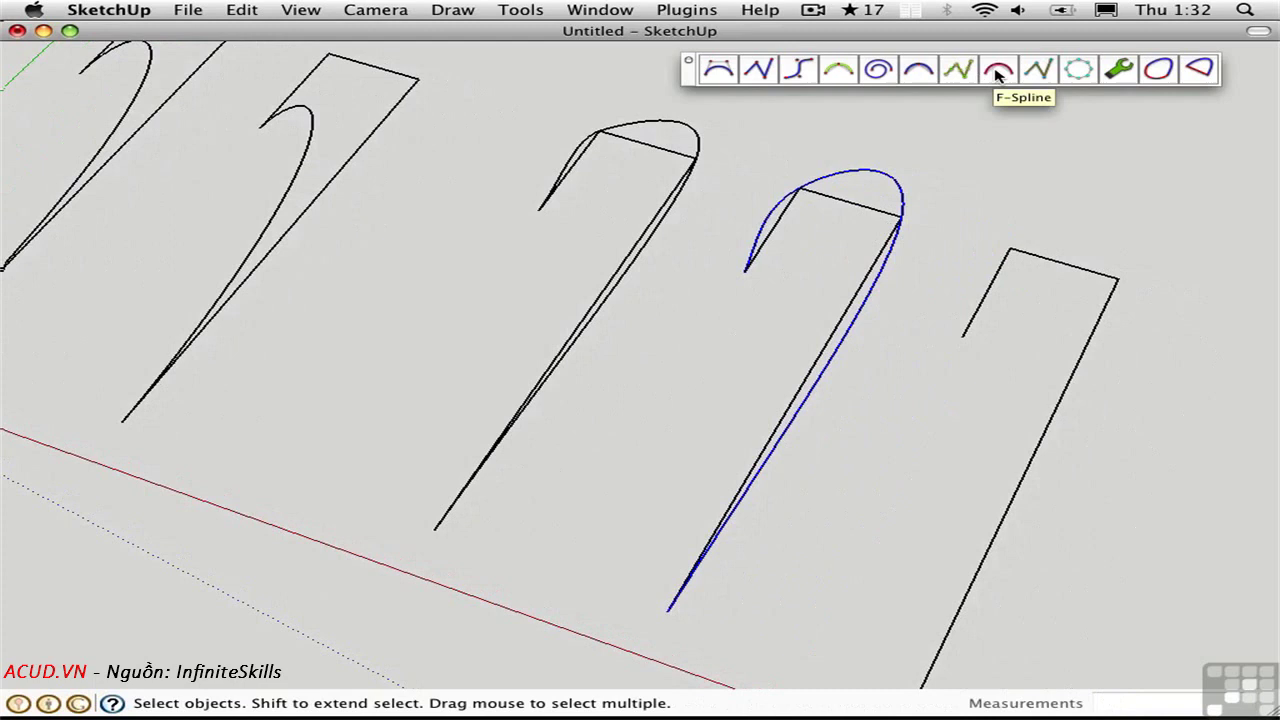
# Trace an F-Spline from the fifth outline's open end through both top corners to the bottom end at 50s precision
pyautogui.click(997, 70)
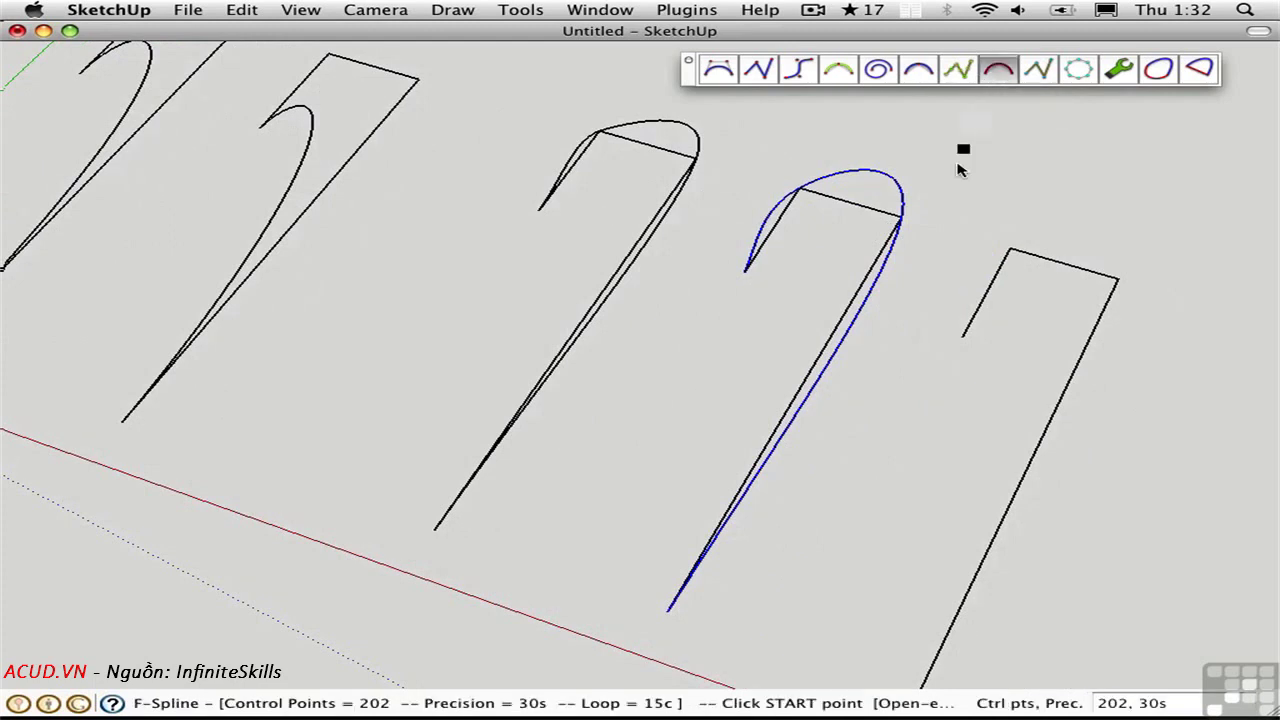
pyautogui.click(962, 337)
pyautogui.click(1010, 249)
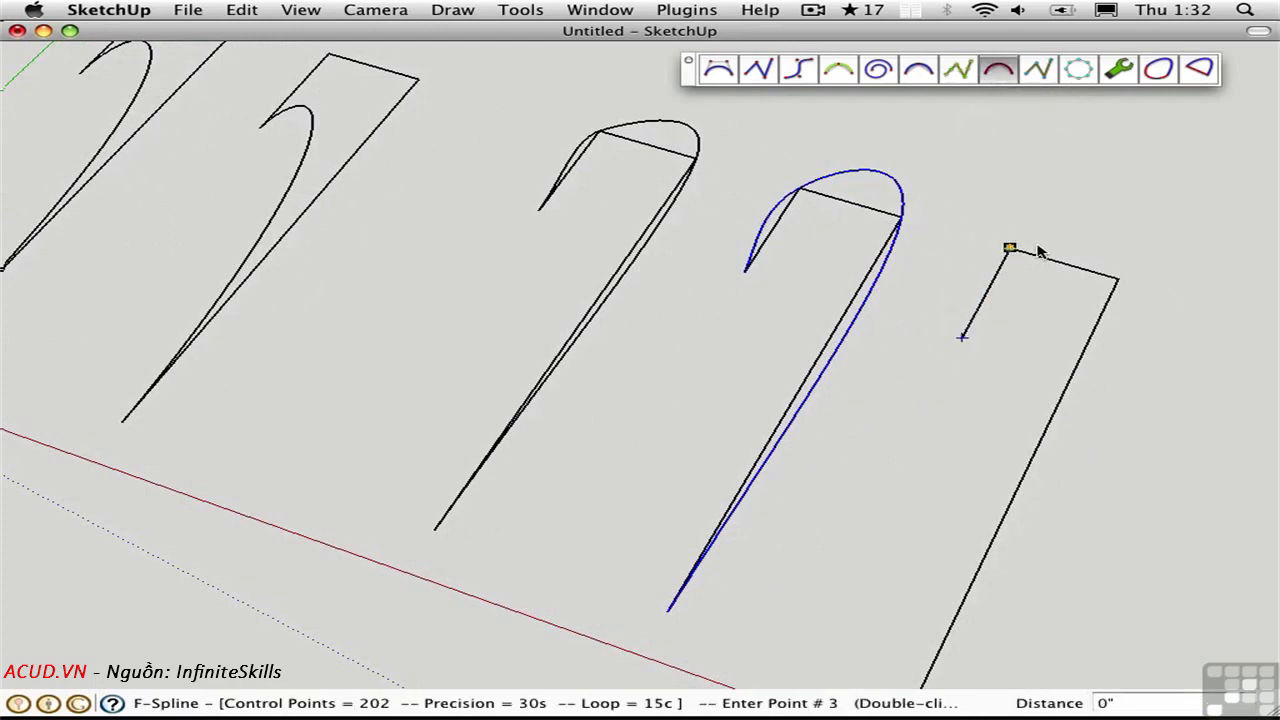
pyautogui.click(1118, 280)
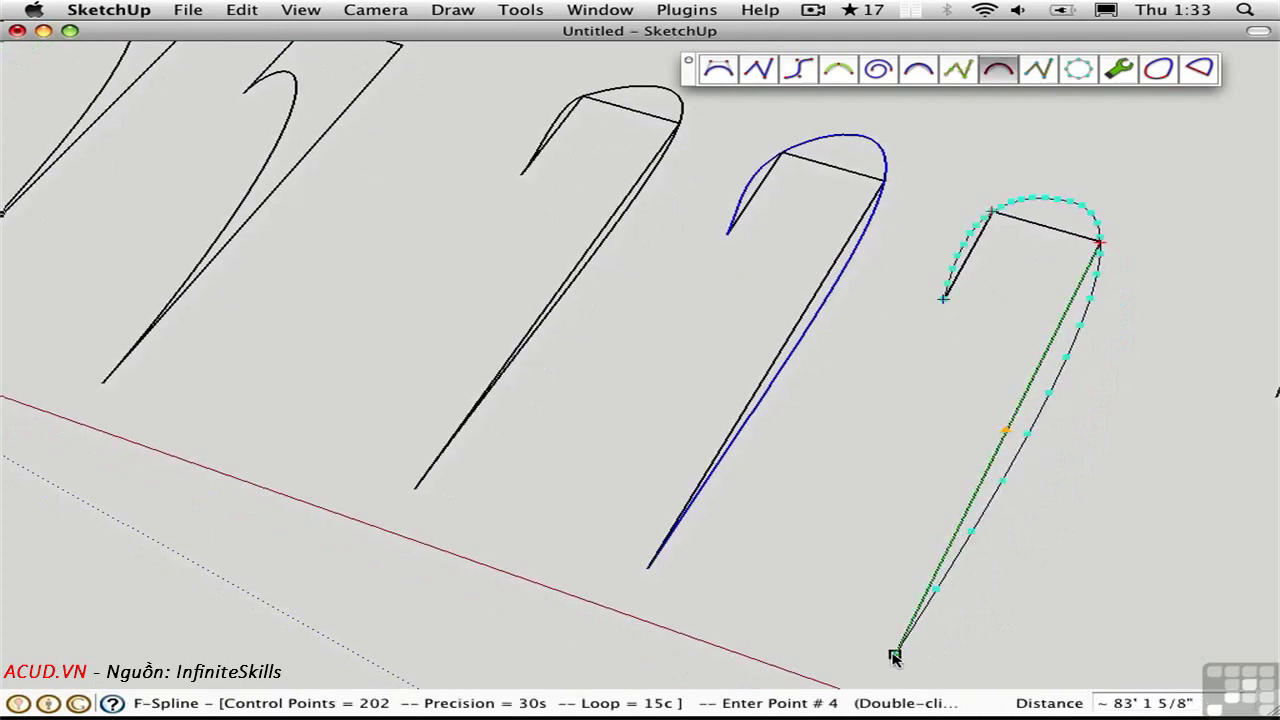
pyautogui.doubleClick(894, 655)
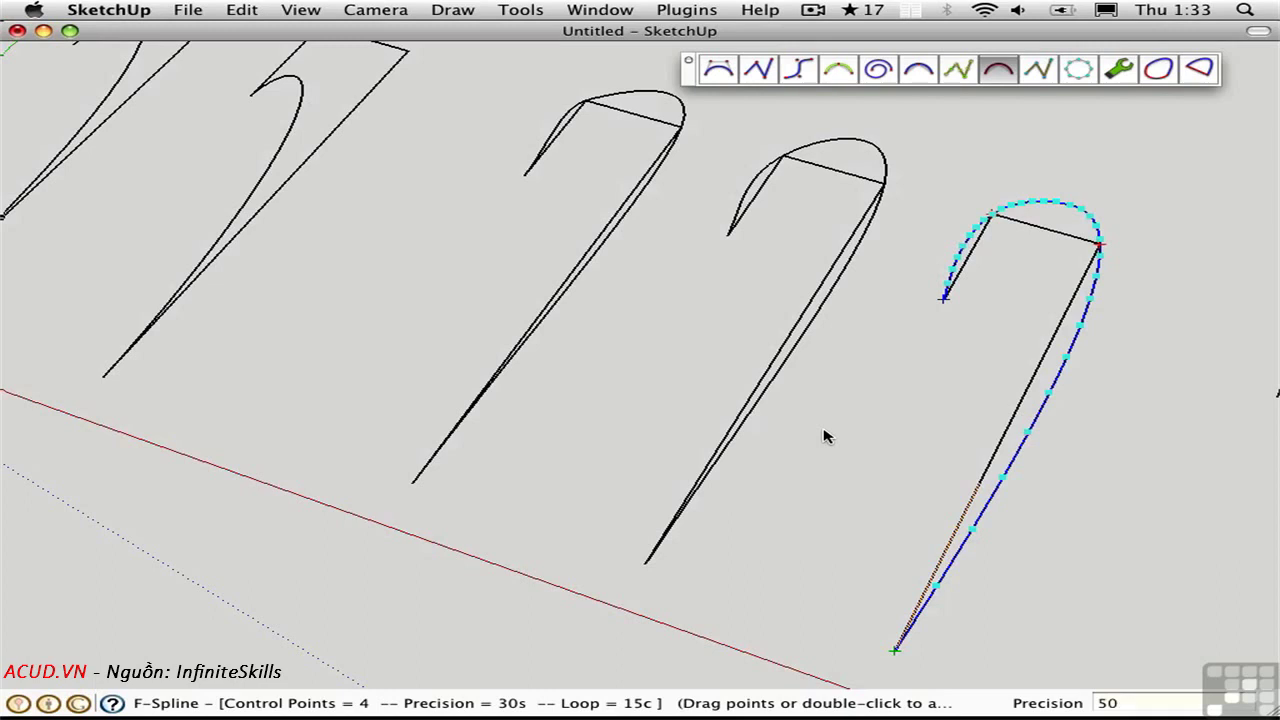
pyautogui.press('Return')
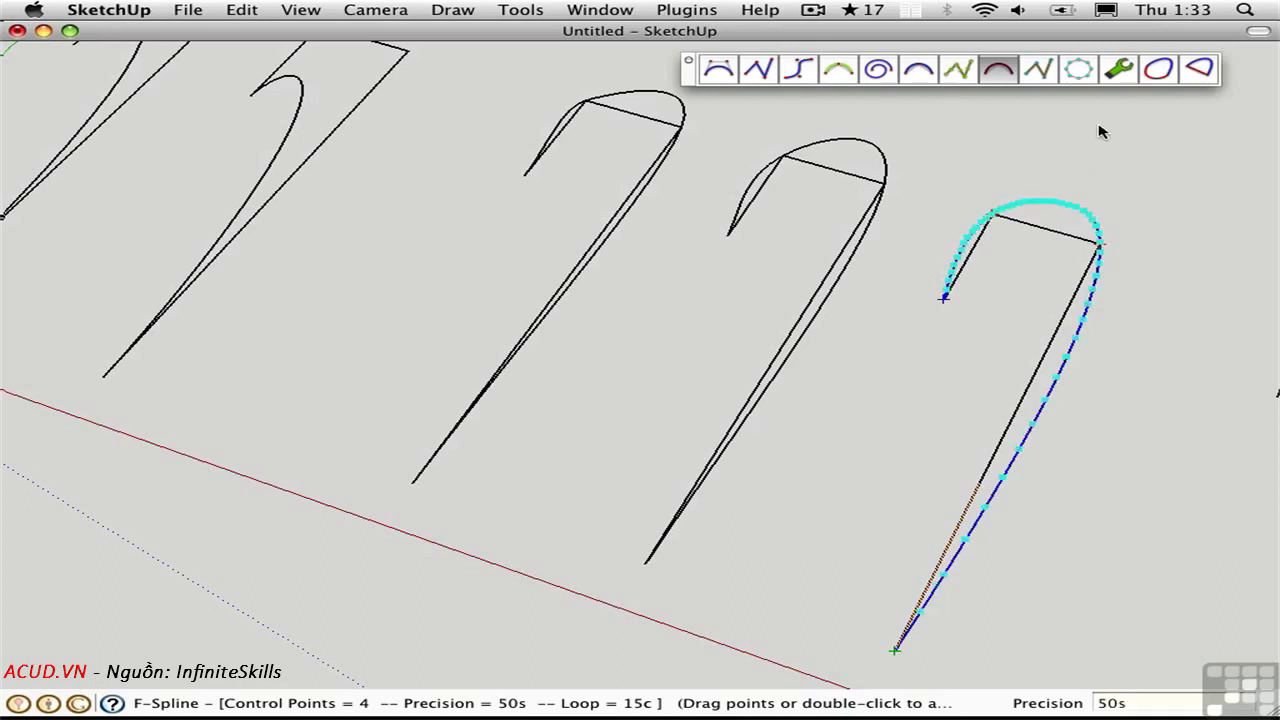
pyautogui.click(1082, 70)
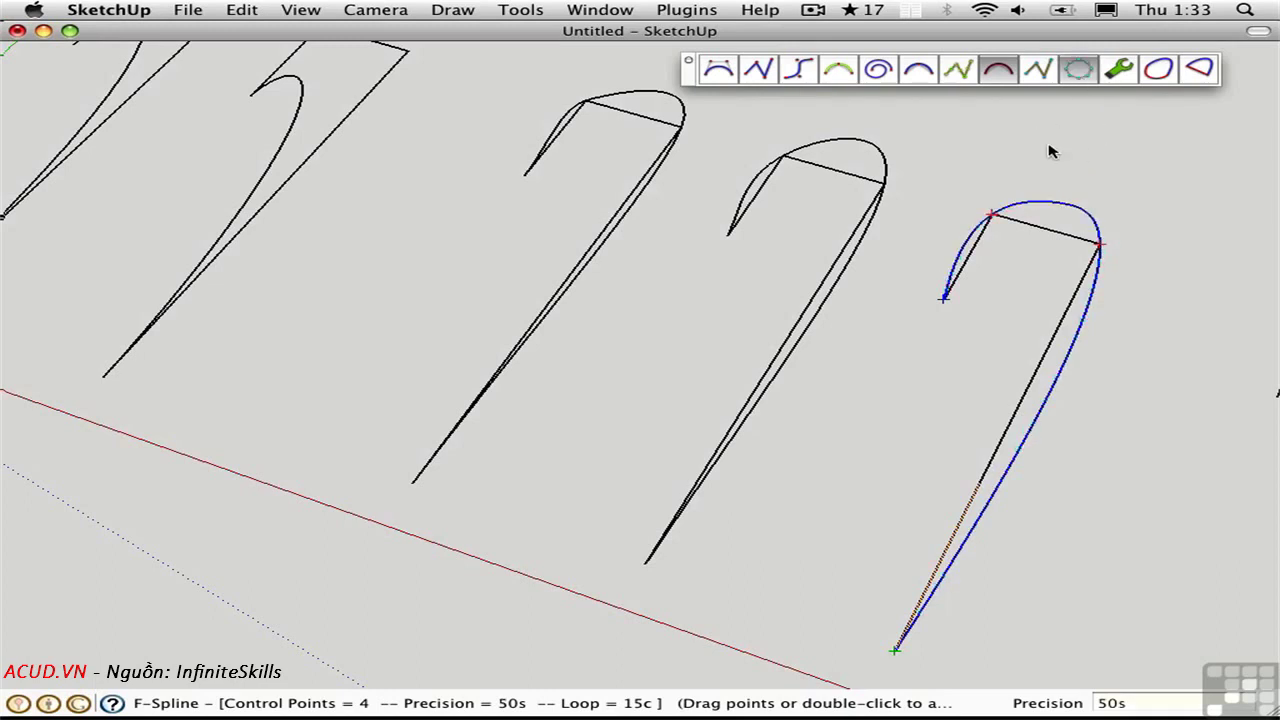
pyautogui.press('space')
pyautogui.moveTo(868, 273); pyautogui.dragTo(982, 307, button='middle')
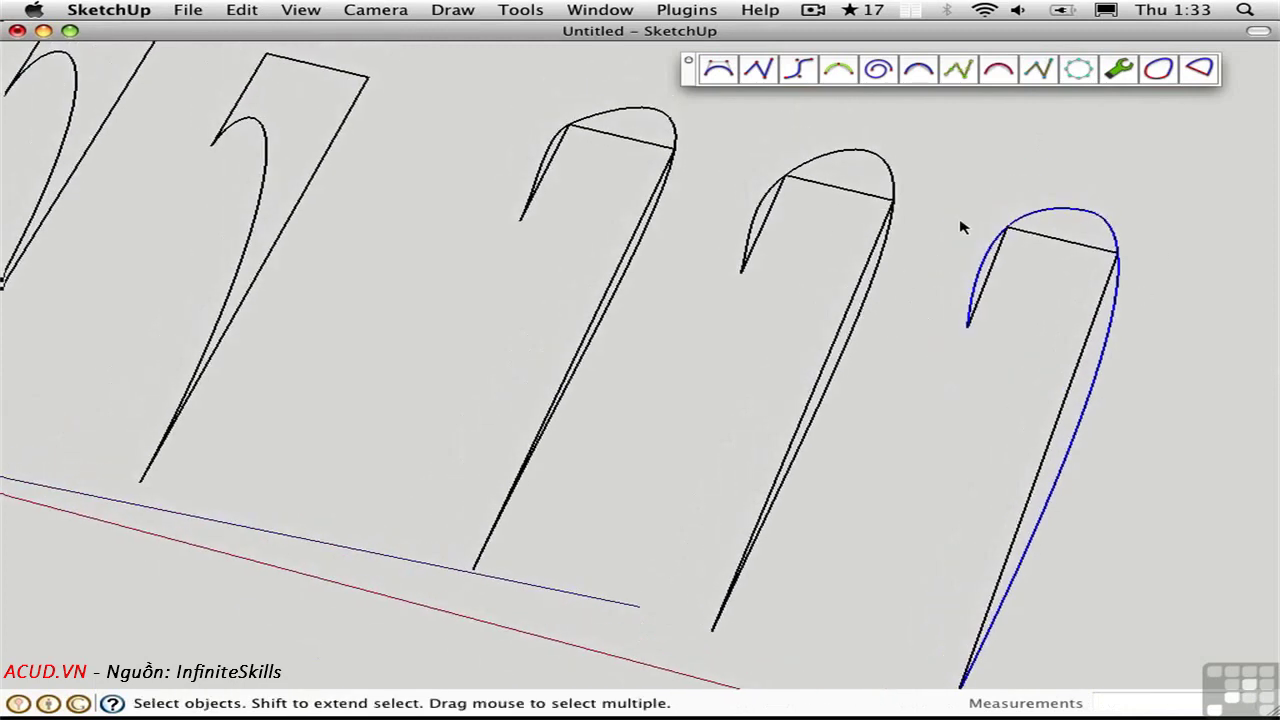
# Reopen the F-Spline for editing and try moving its top-corner control point, cancelling the move
pyautogui.rightClick(1118, 276)
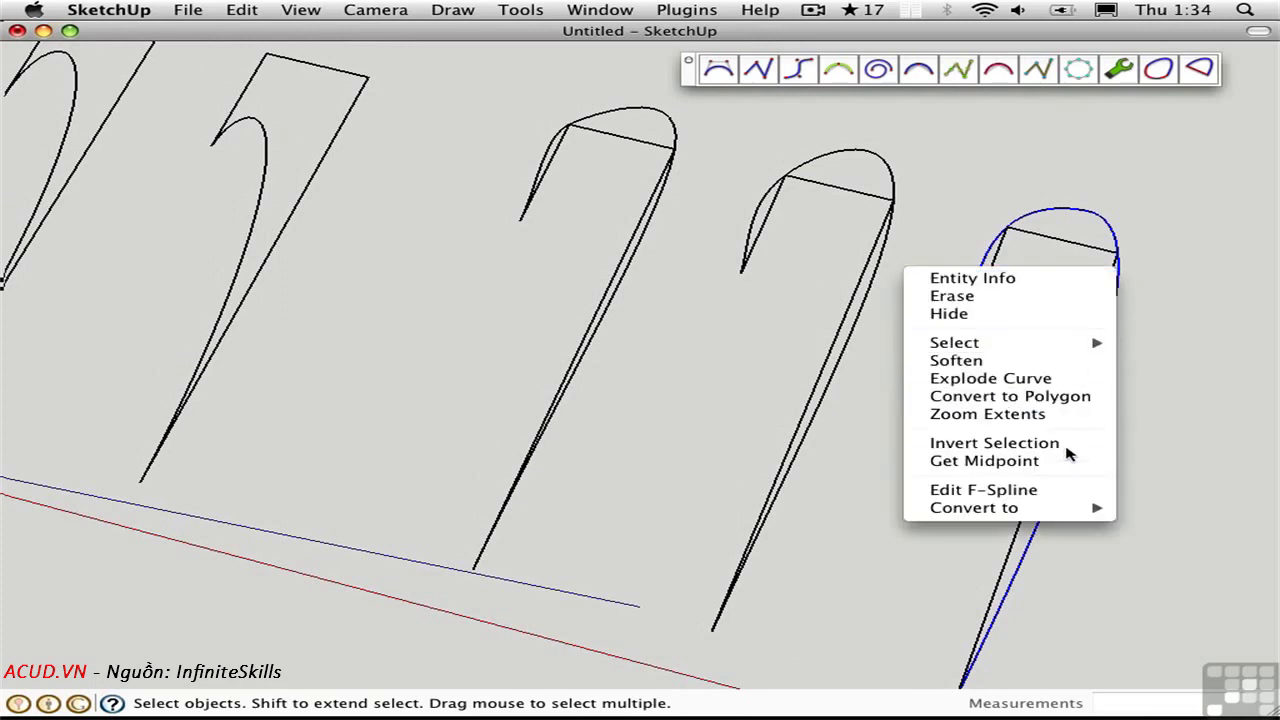
pyautogui.click(1027, 491)
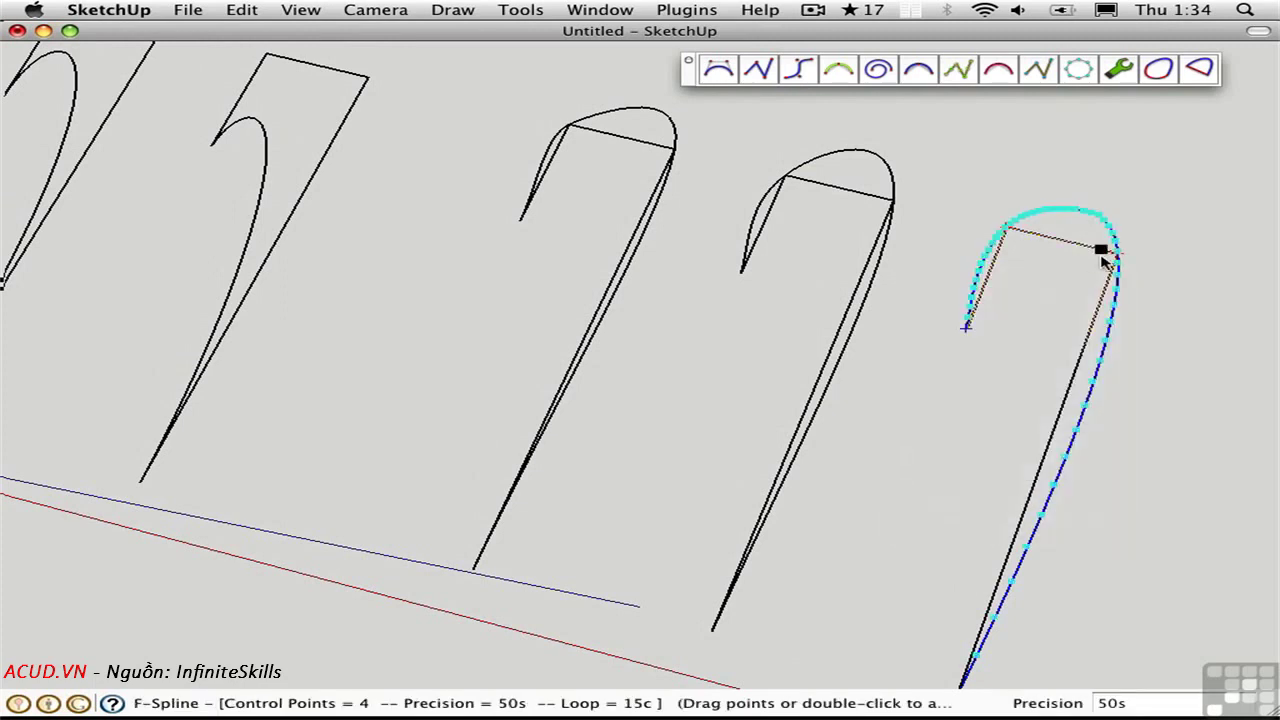
pyautogui.click(1079, 68)
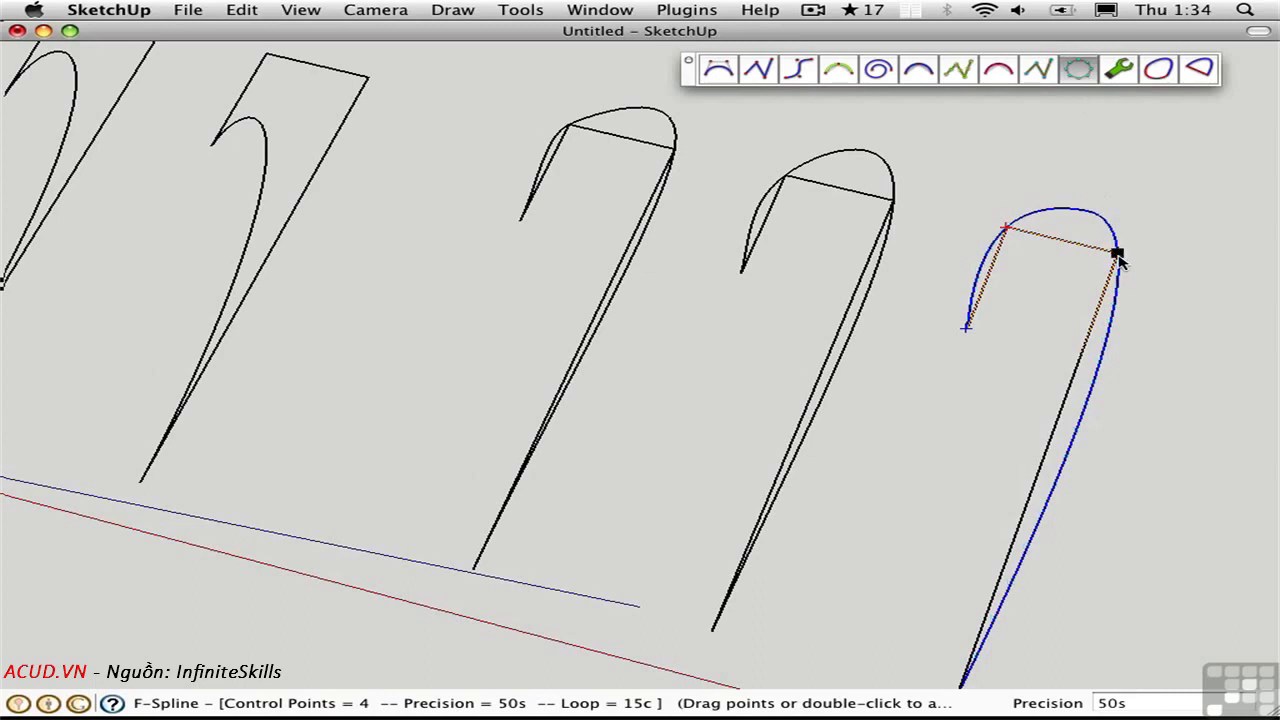
pyautogui.moveTo(1117, 253); pyautogui.dragTo(1151, 291)
pyautogui.press('Escape')
pyautogui.moveTo(1117, 252)
pyautogui.mouseDown()
pyautogui.moveTo(1174, 251)
pyautogui.moveTo(1171, 337)
pyautogui.moveTo(1182, 279)
pyautogui.moveTo(1156, 214)
pyautogui.moveTo(1176, 286)
pyautogui.moveTo(1117, 253)
pyautogui.mouseUp()
# Reopen the cubic Bezier curve for editing and pull its end control point outward
pyautogui.click(887, 164)
pyautogui.rightClick(887, 164)
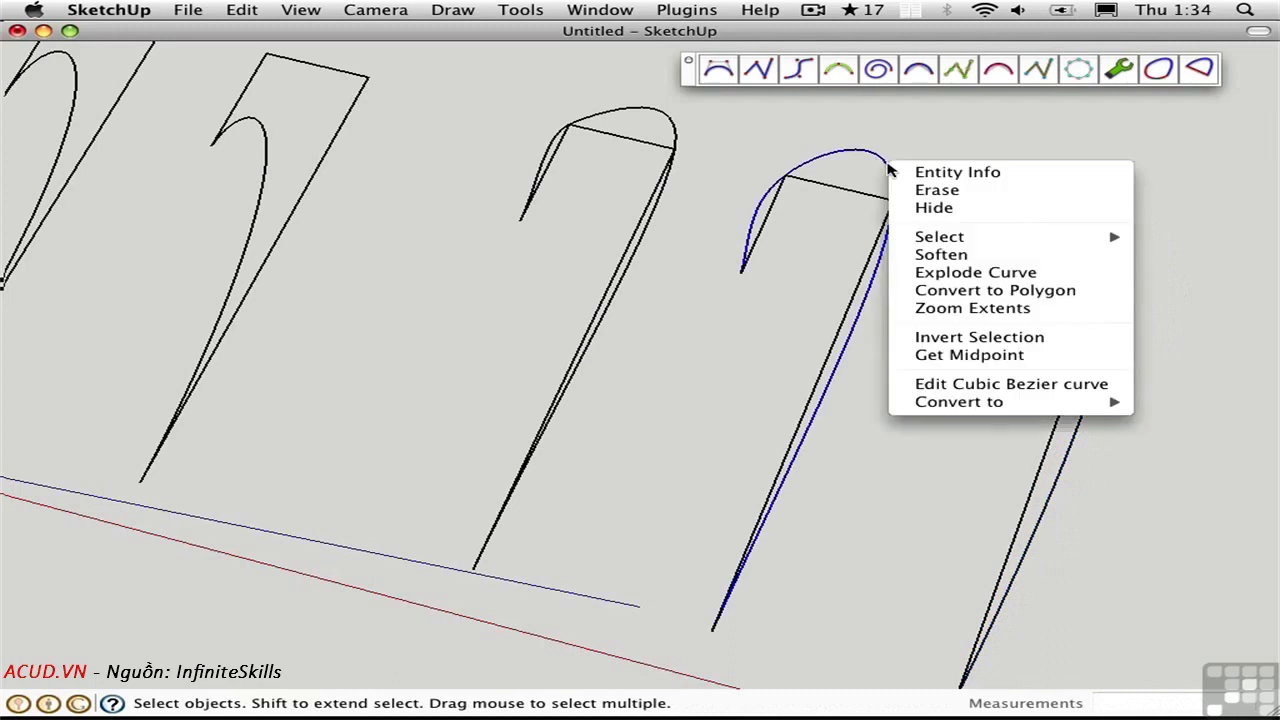
pyautogui.click(966, 384)
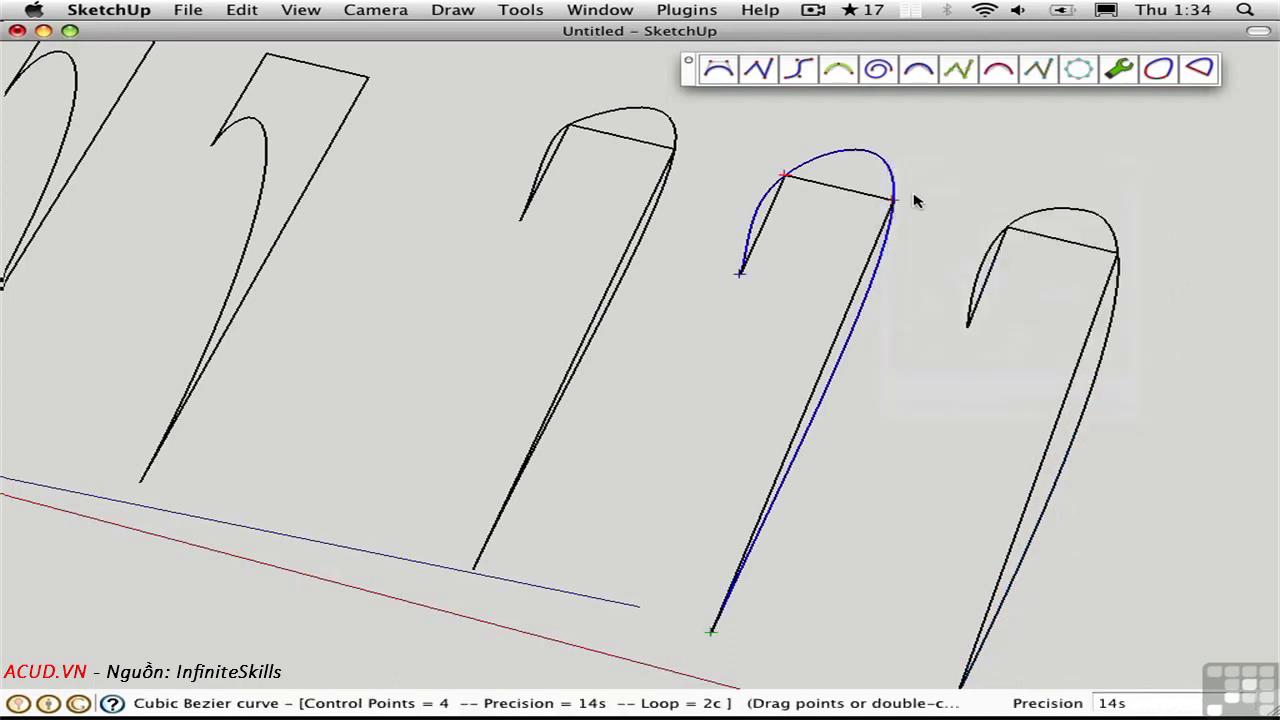
pyautogui.moveTo(894, 200)
pyautogui.mouseDown()
pyautogui.moveTo(931, 198)
pyautogui.moveTo(903, 158)
pyautogui.moveTo(965, 222)
pyautogui.moveTo(978, 280)
pyautogui.moveTo(917, 317)
pyautogui.moveTo(949, 283)
pyautogui.moveTo(947, 221)
pyautogui.moveTo(894, 202)
pyautogui.moveTo(934, 190)
pyautogui.moveTo(909, 290)
pyautogui.moveTo(950, 212)
pyautogui.moveTo(896, 158)
pyautogui.moveTo(895, 202)
pyautogui.mouseUp()
pyautogui.moveTo(994, 398); pyautogui.dragTo(520, 287, button='middle')
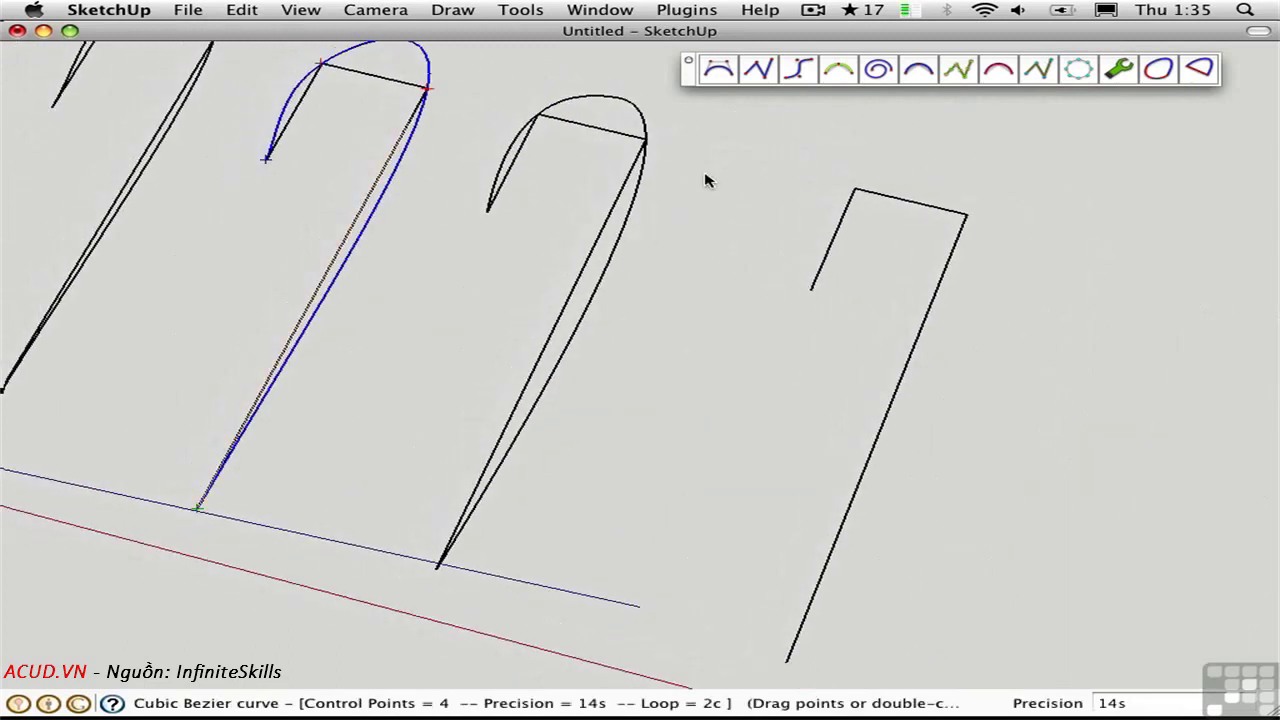
# Start a Courbette curve at the last outline's open end, through its top-left and top-right corners
pyautogui.press('space')
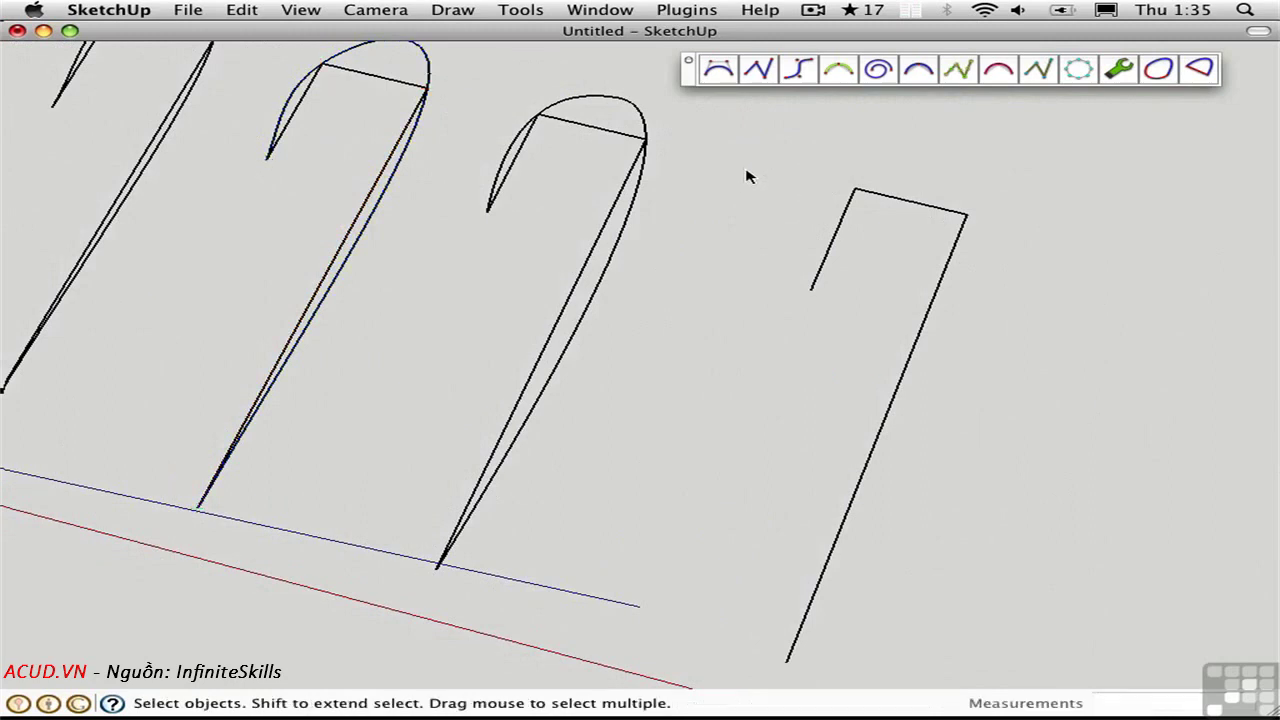
pyautogui.click(879, 69)
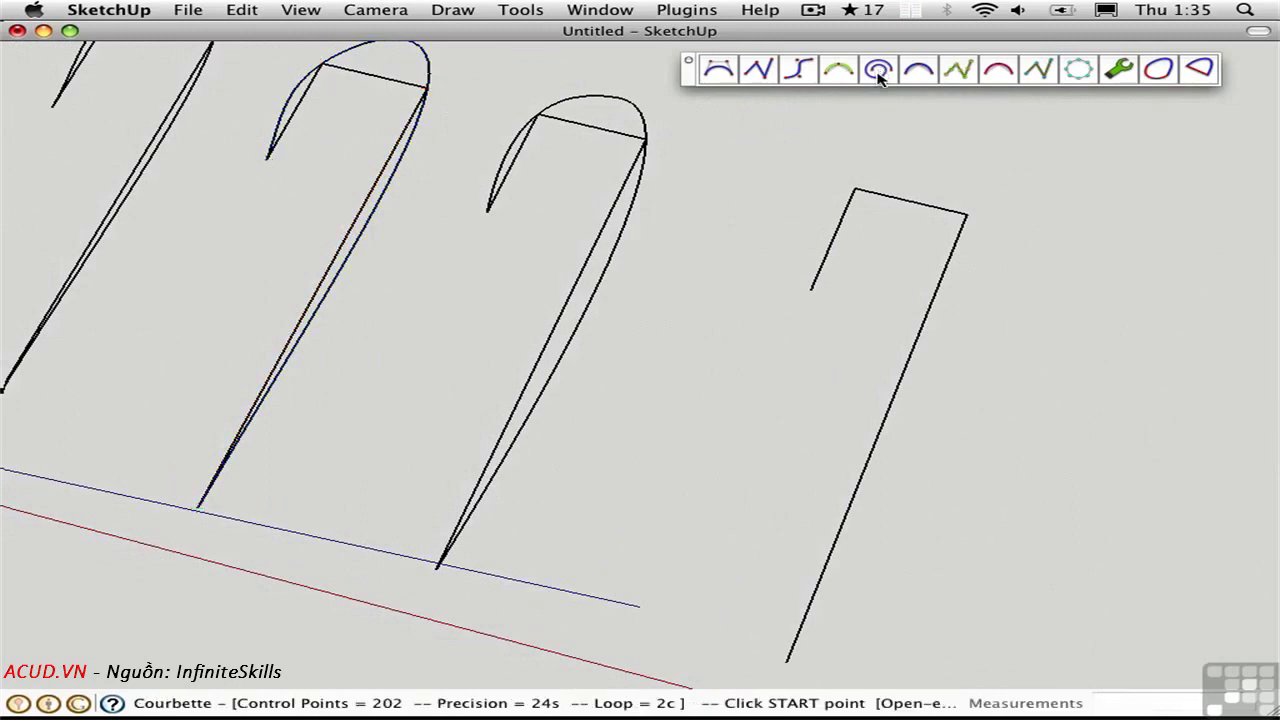
pyautogui.click(810, 289)
pyautogui.click(853, 189)
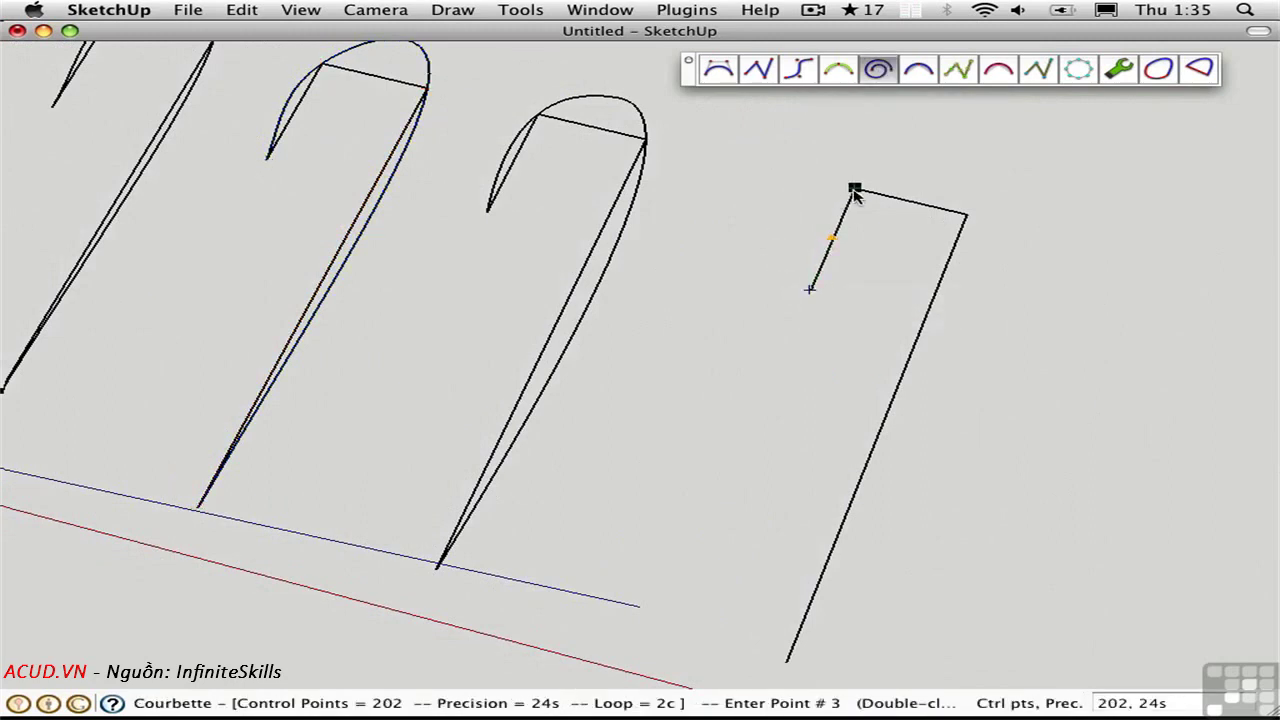
pyautogui.click(965, 213)
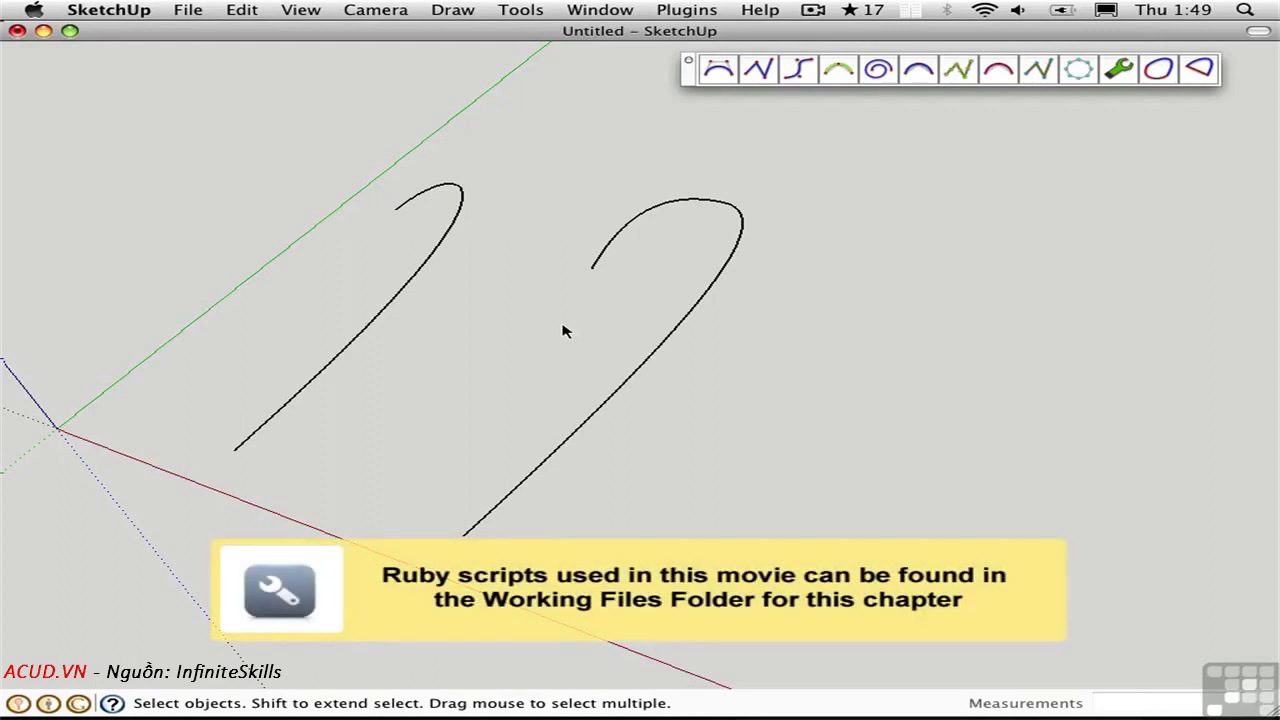
pyautogui.rightClick(598, 264)
pyautogui.moveTo(716, 494)
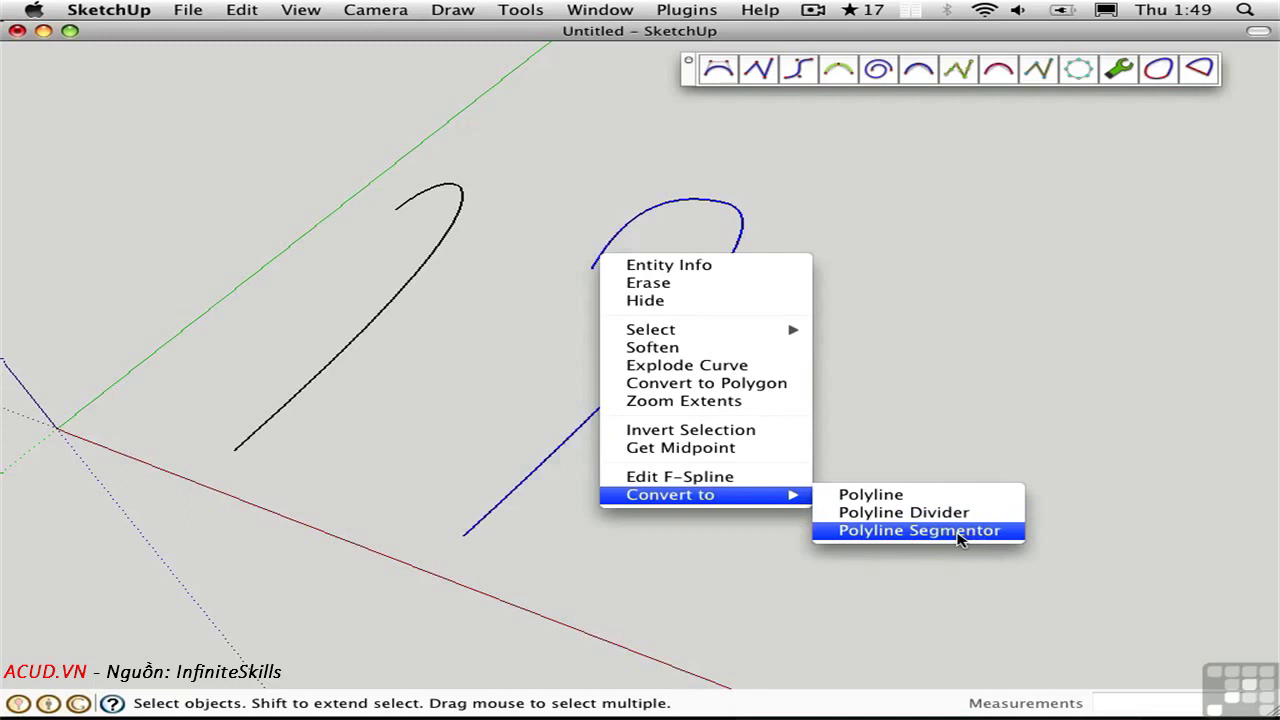
pyautogui.click(920, 531)
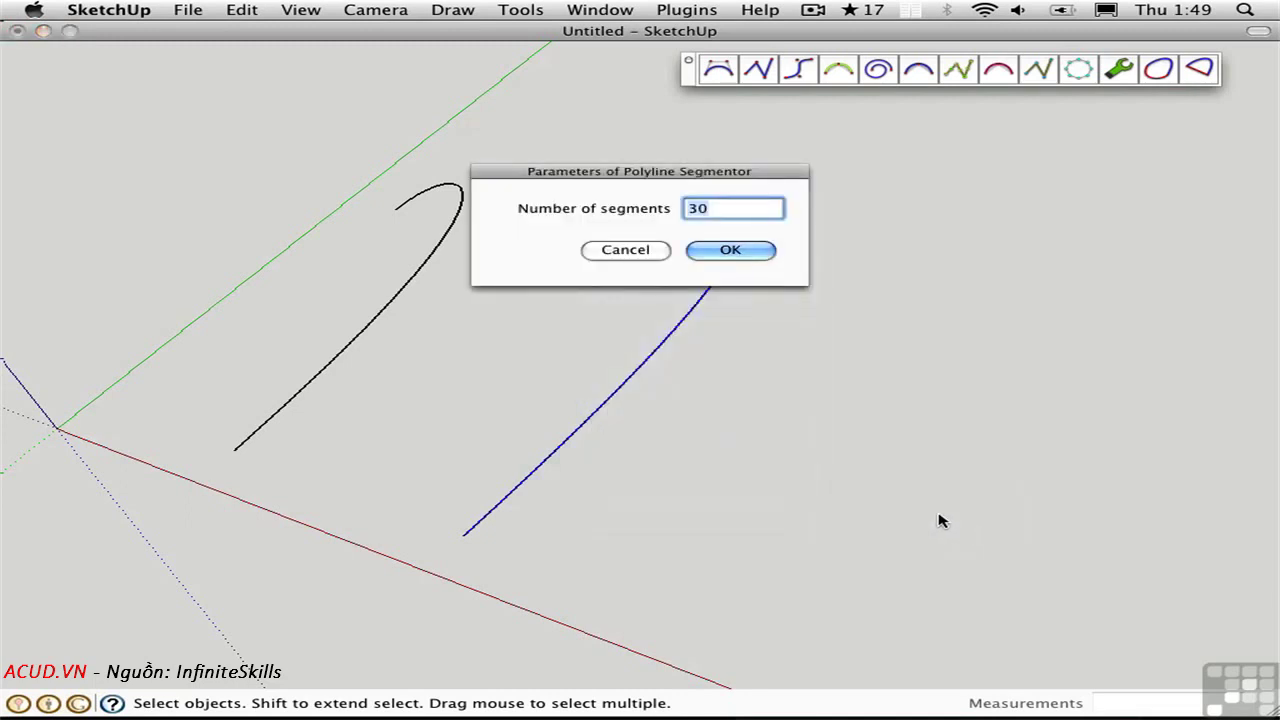
pyautogui.click(728, 251)
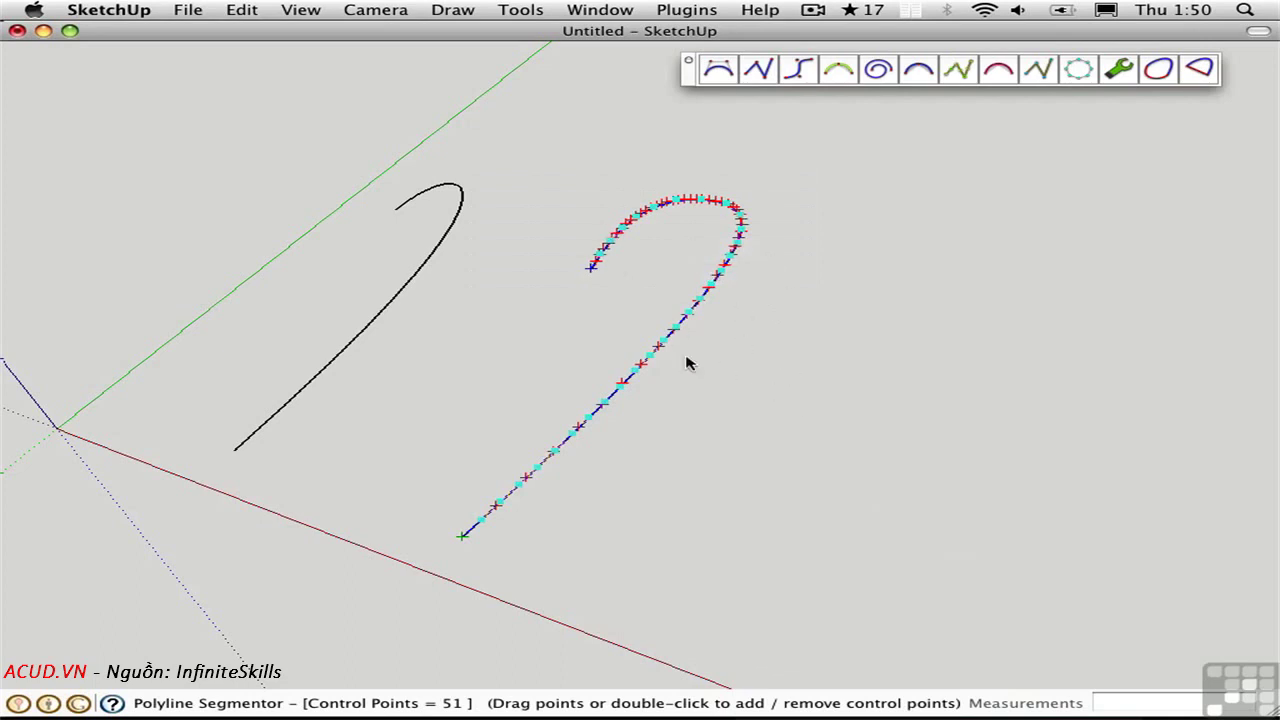
pyautogui.moveTo(657, 345); pyautogui.dragTo(773, 387)
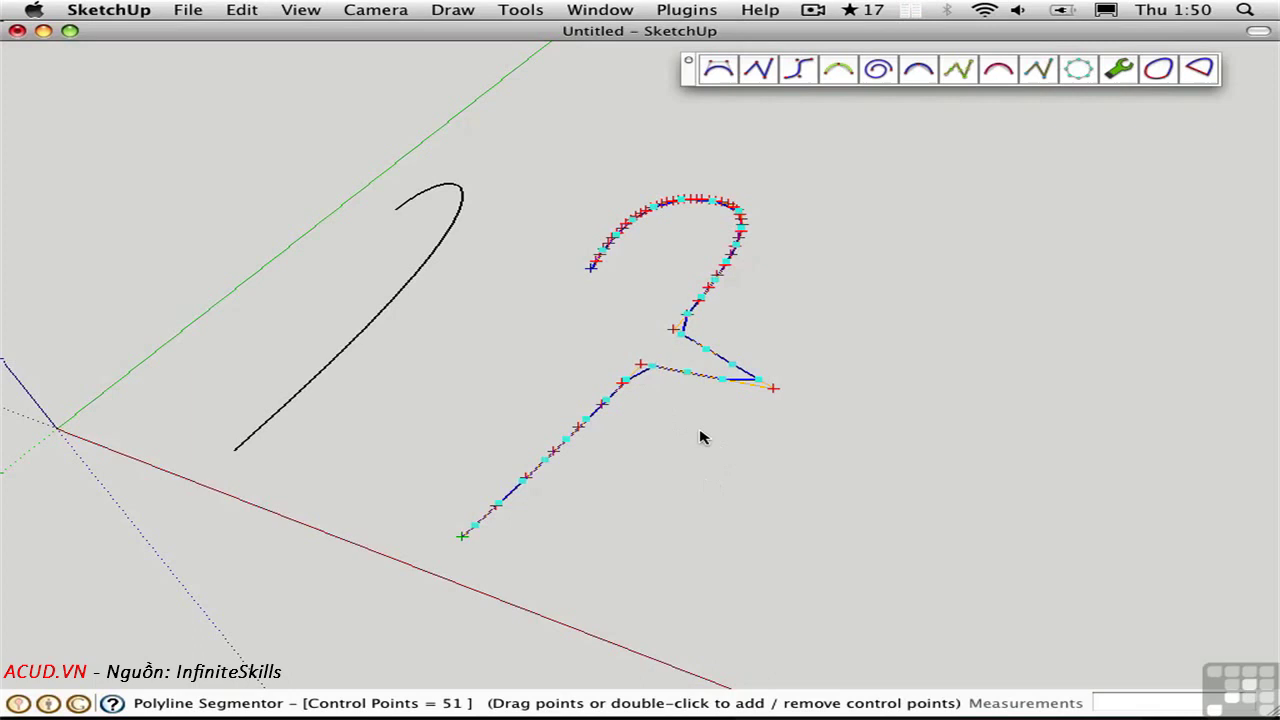
pyautogui.press('Escape')
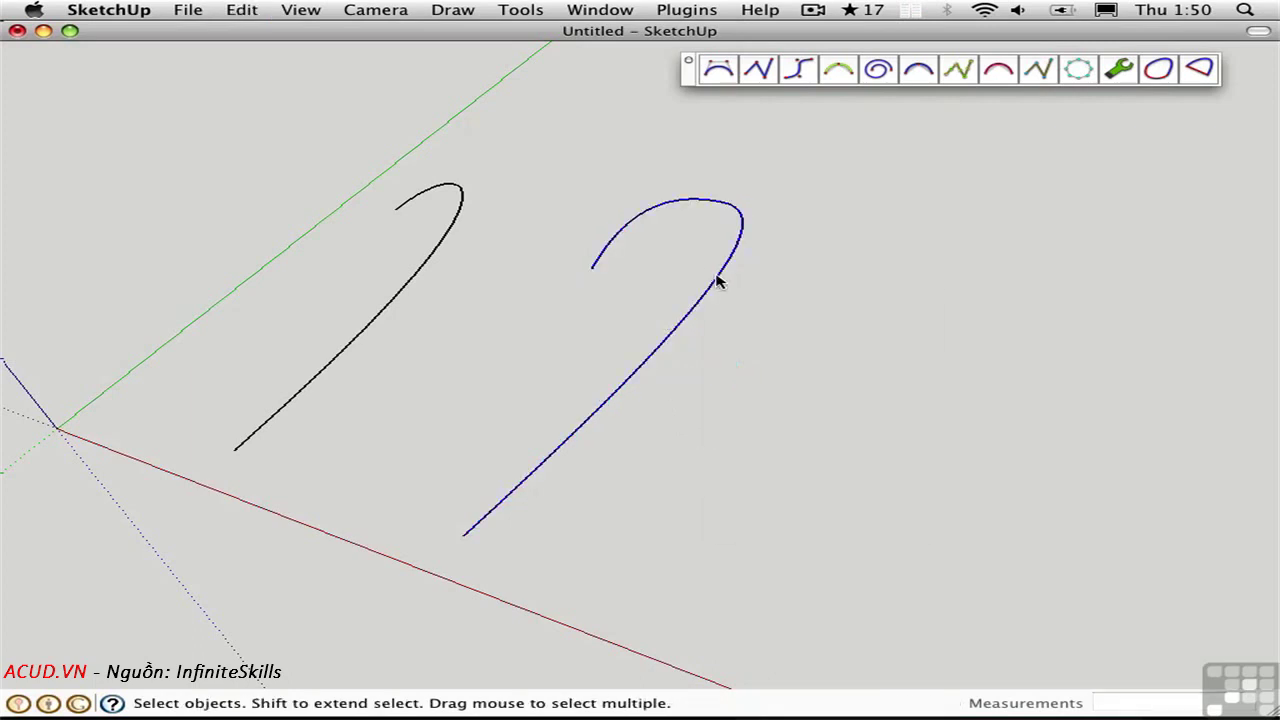
pyautogui.rightClick(717, 283)
pyautogui.moveTo(845, 514)
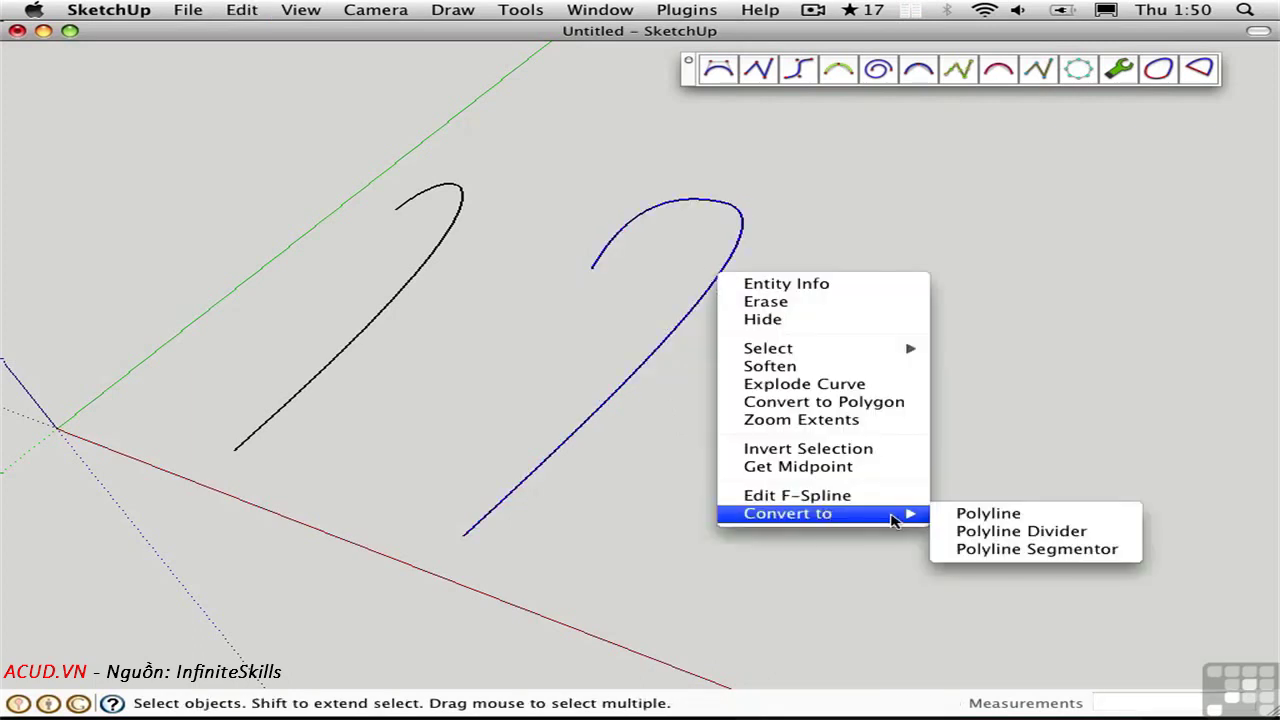
pyautogui.click(960, 531)
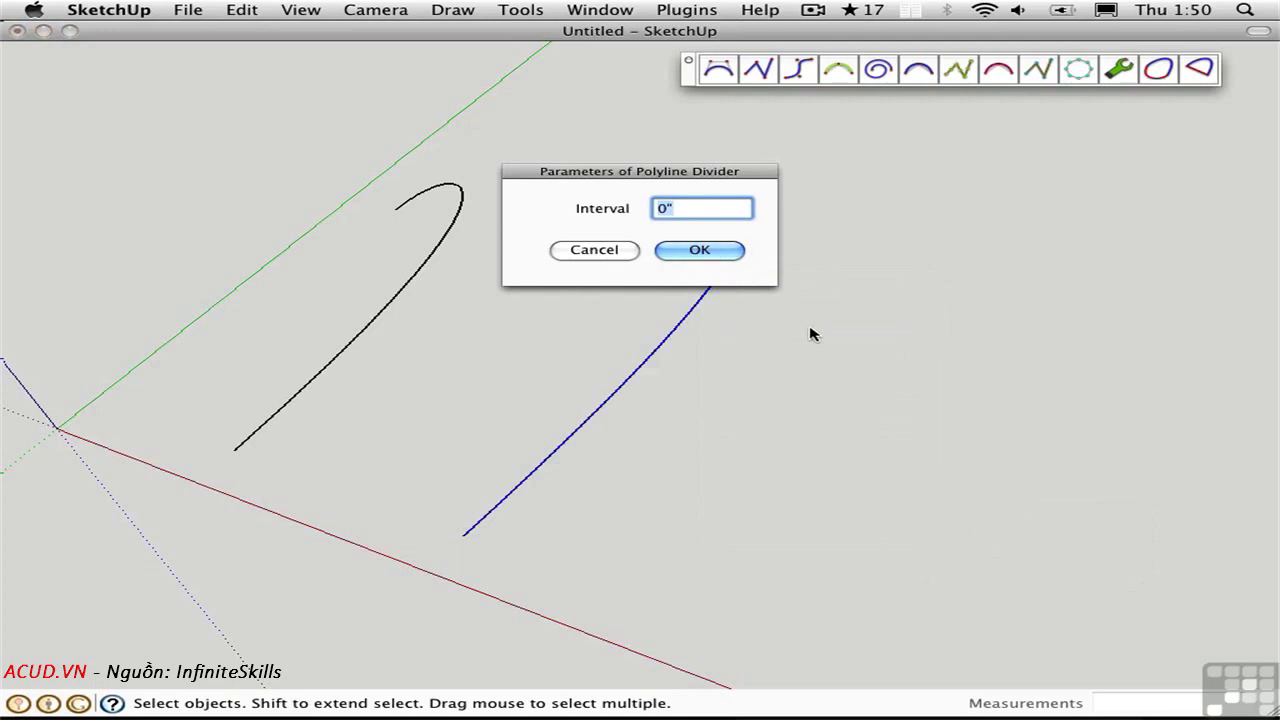
pyautogui.write("1'")
pyautogui.press('Return')
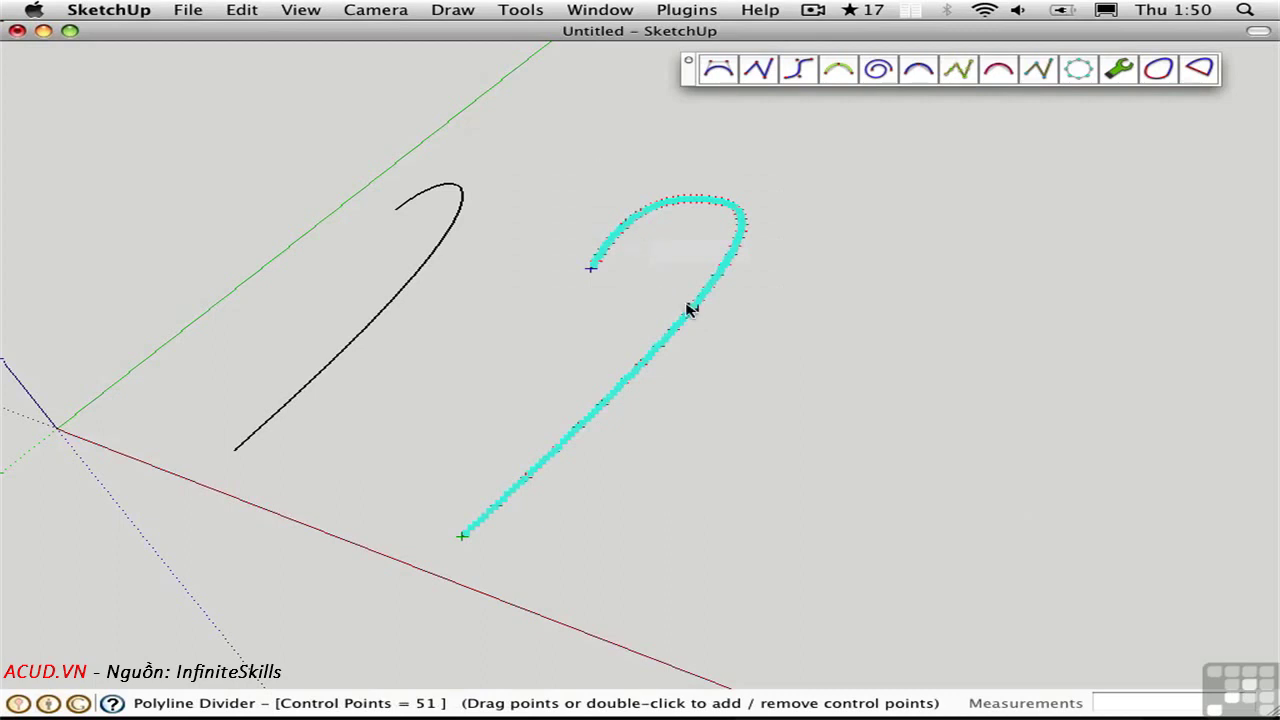
pyautogui.moveTo(700, 302); pyautogui.dragTo(748, 320)
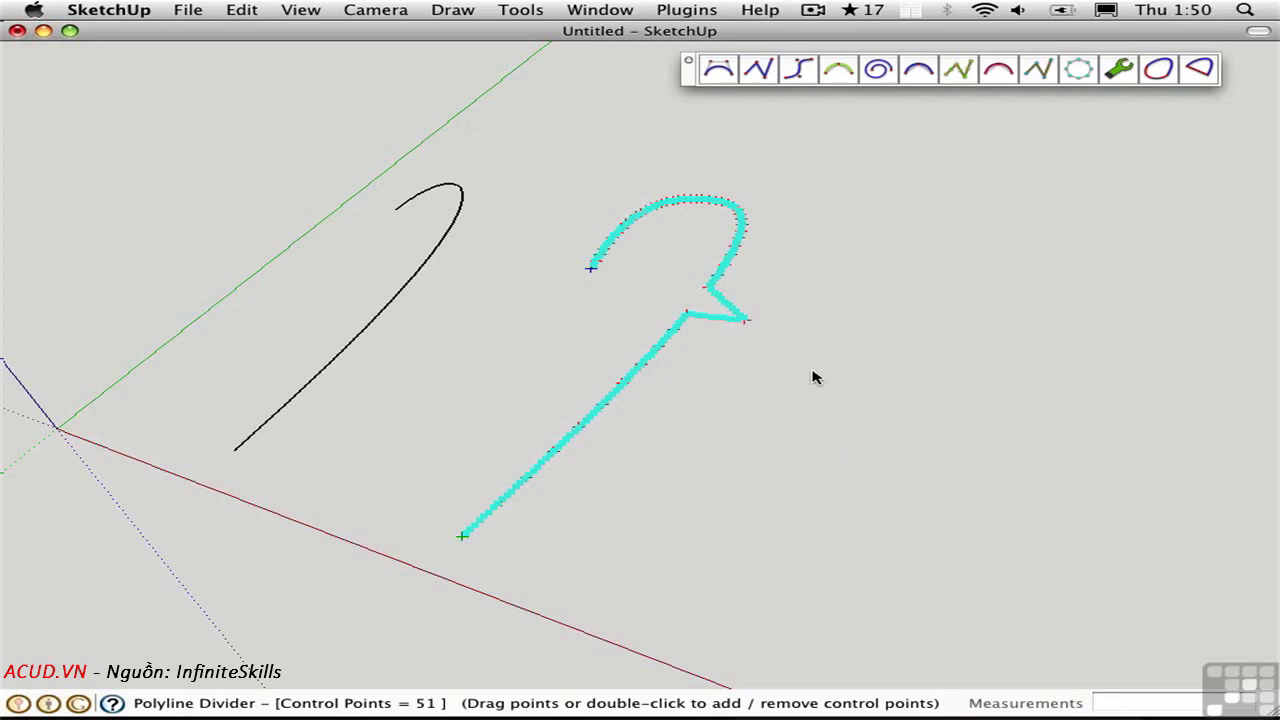
pyautogui.press('super+z')
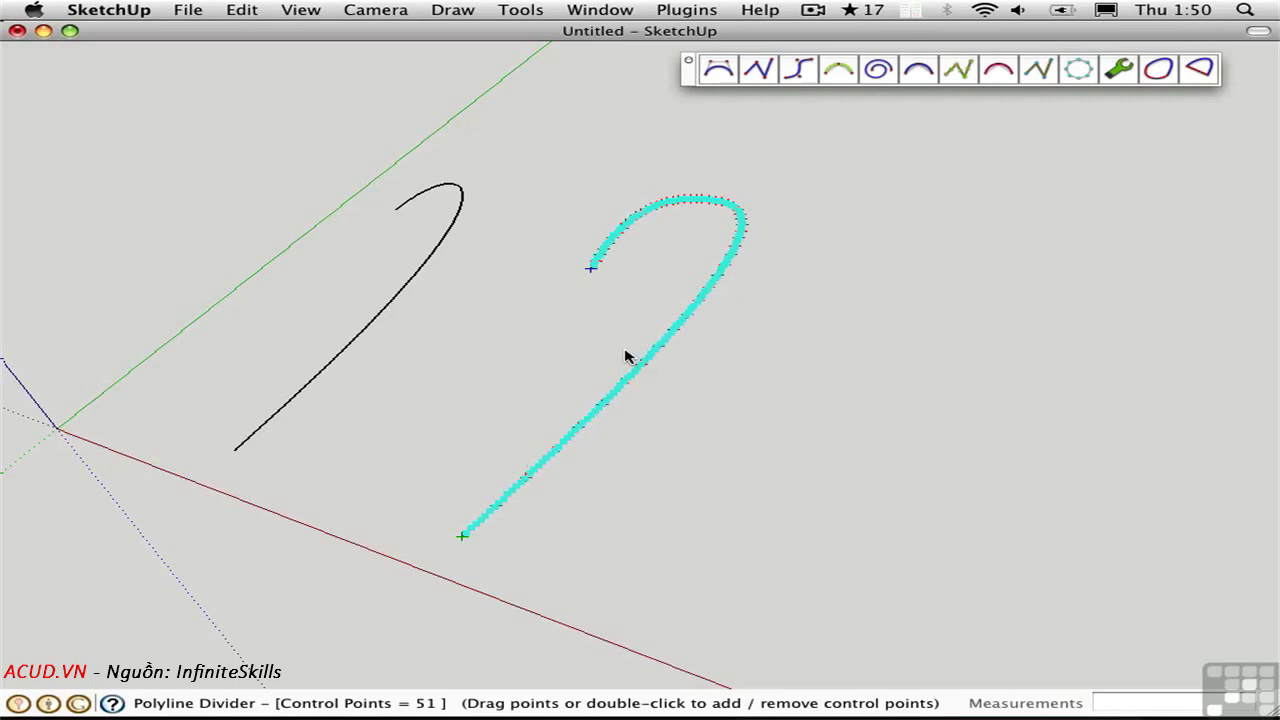
pyautogui.press('space')
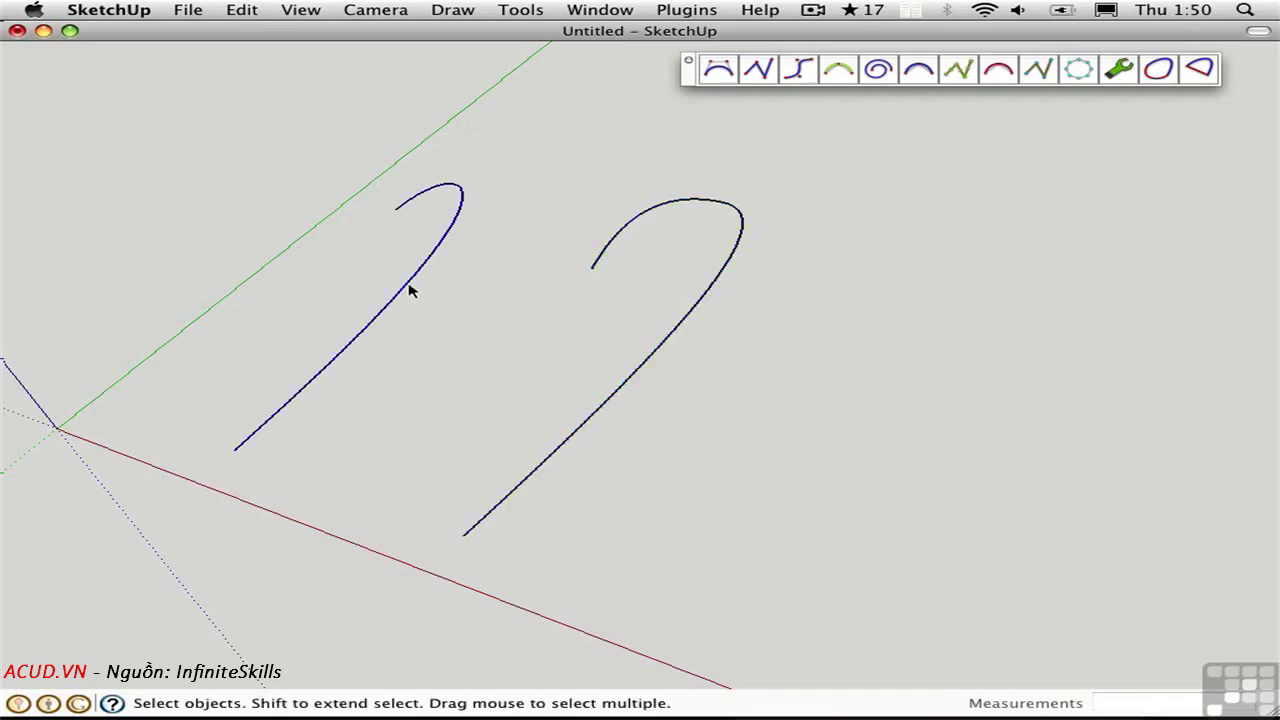
# Convert the left curve to an F-Spline, drag its points into a zigzag, and set precision 50s then 75s
pyautogui.rightClick(408, 289)
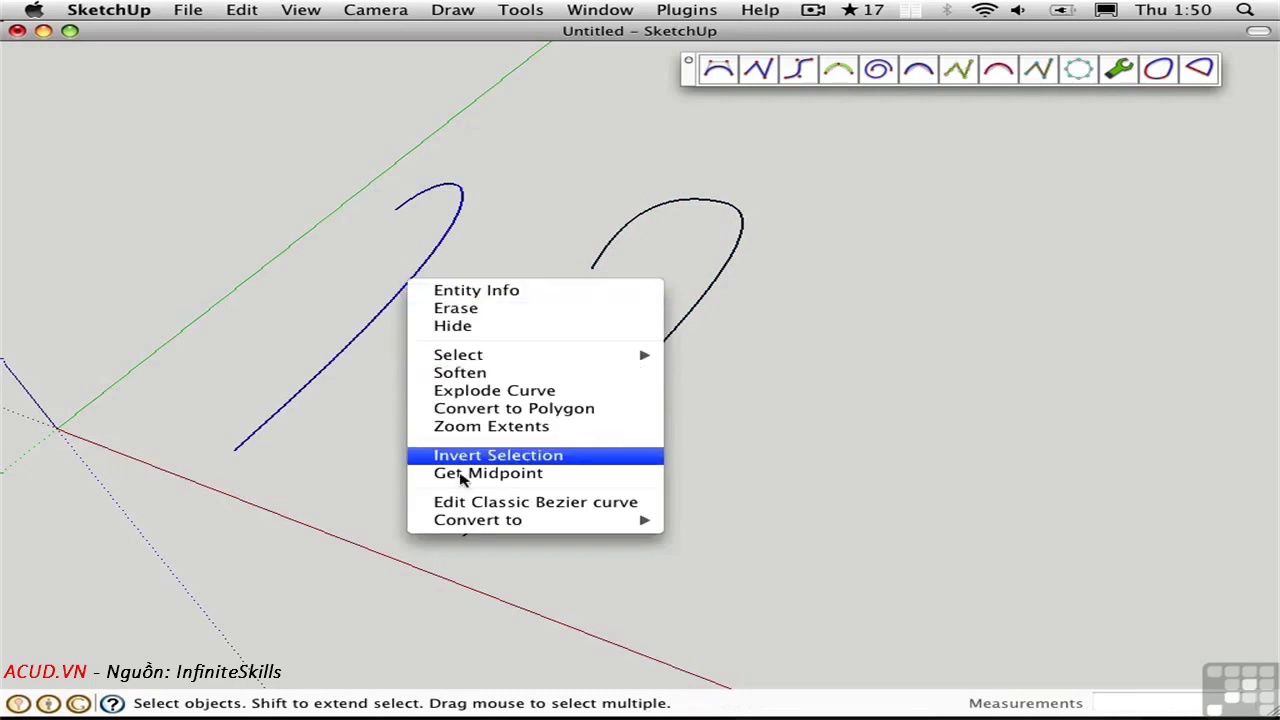
pyautogui.moveTo(481, 528)
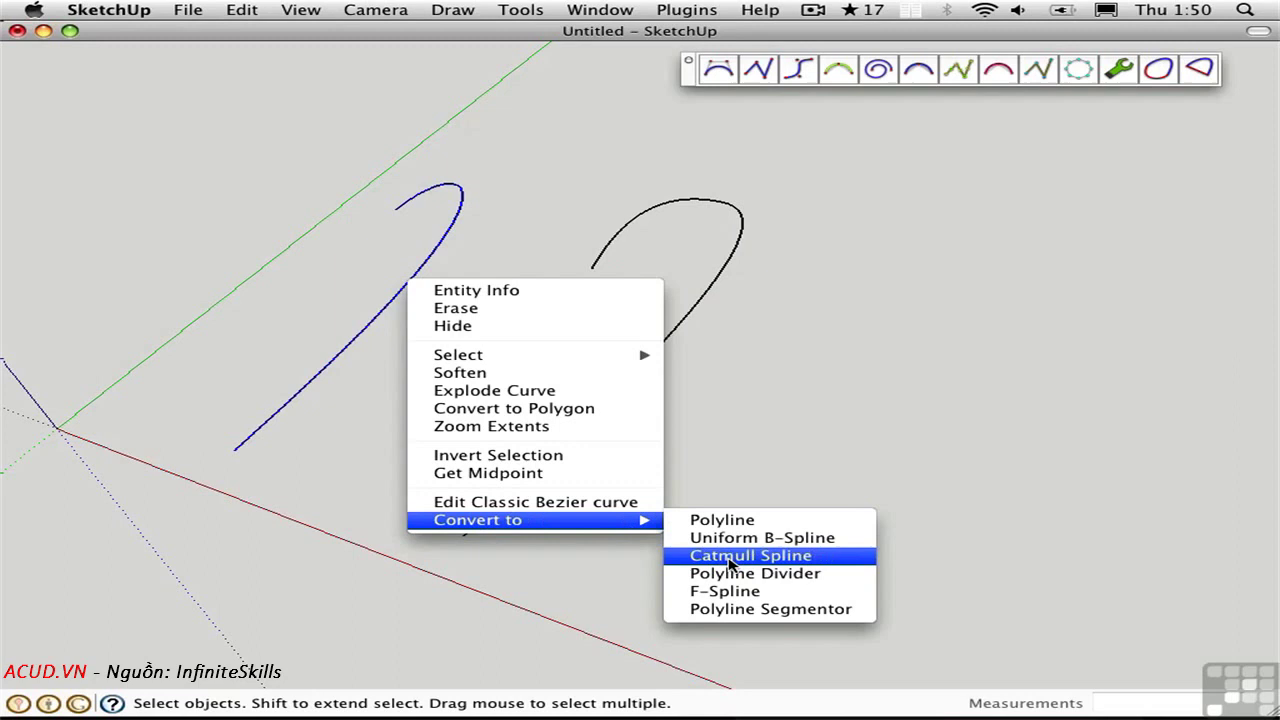
pyautogui.click(735, 591)
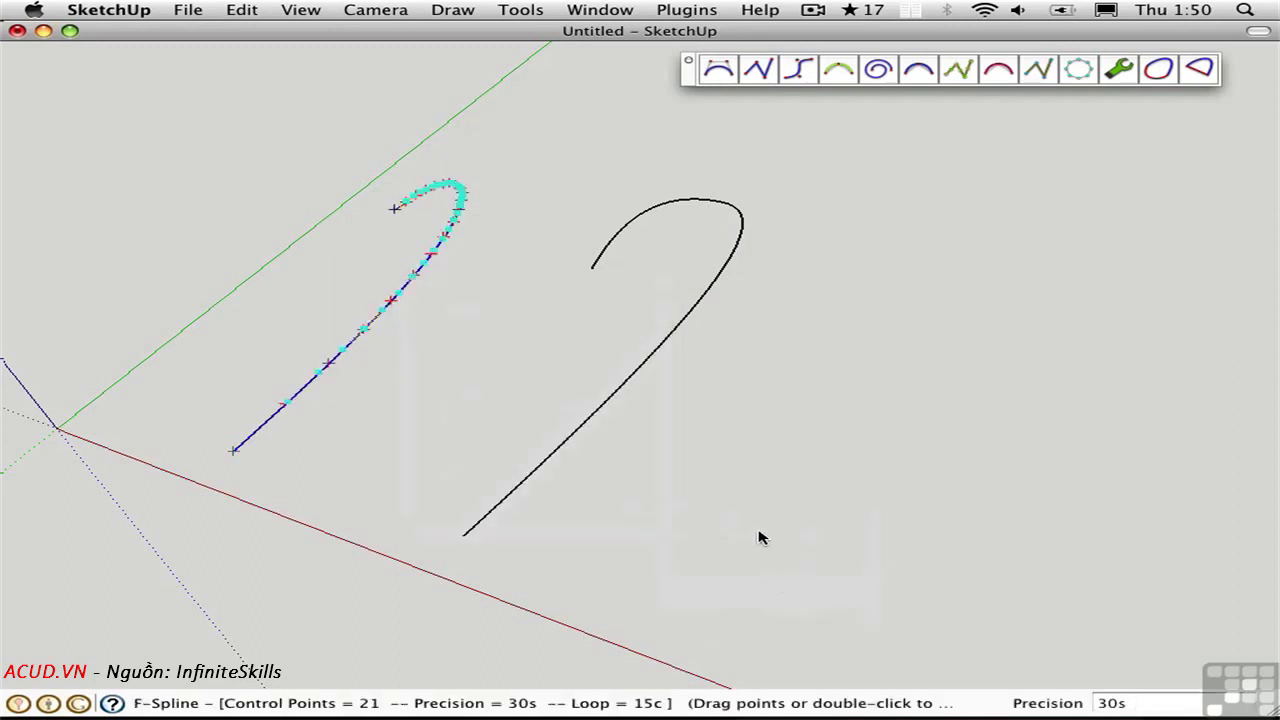
pyautogui.moveTo(411, 274); pyautogui.dragTo(356, 284)
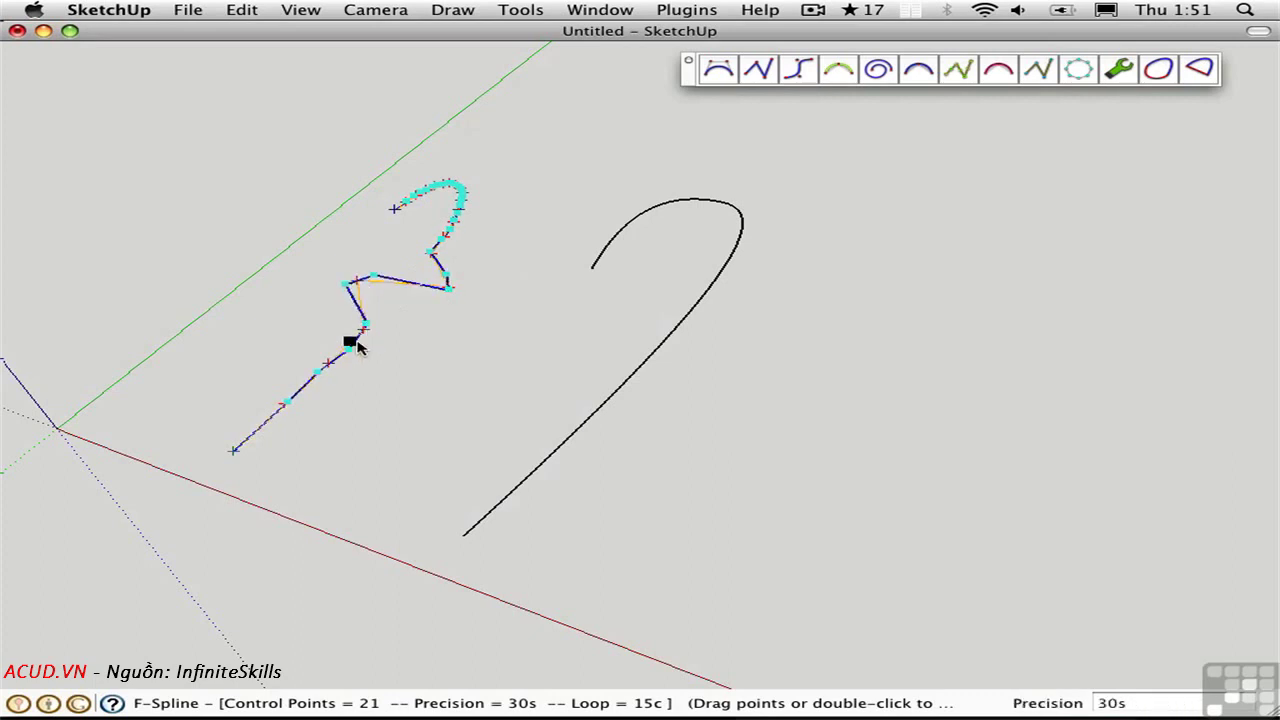
pyautogui.moveTo(354, 343); pyautogui.dragTo(390, 350)
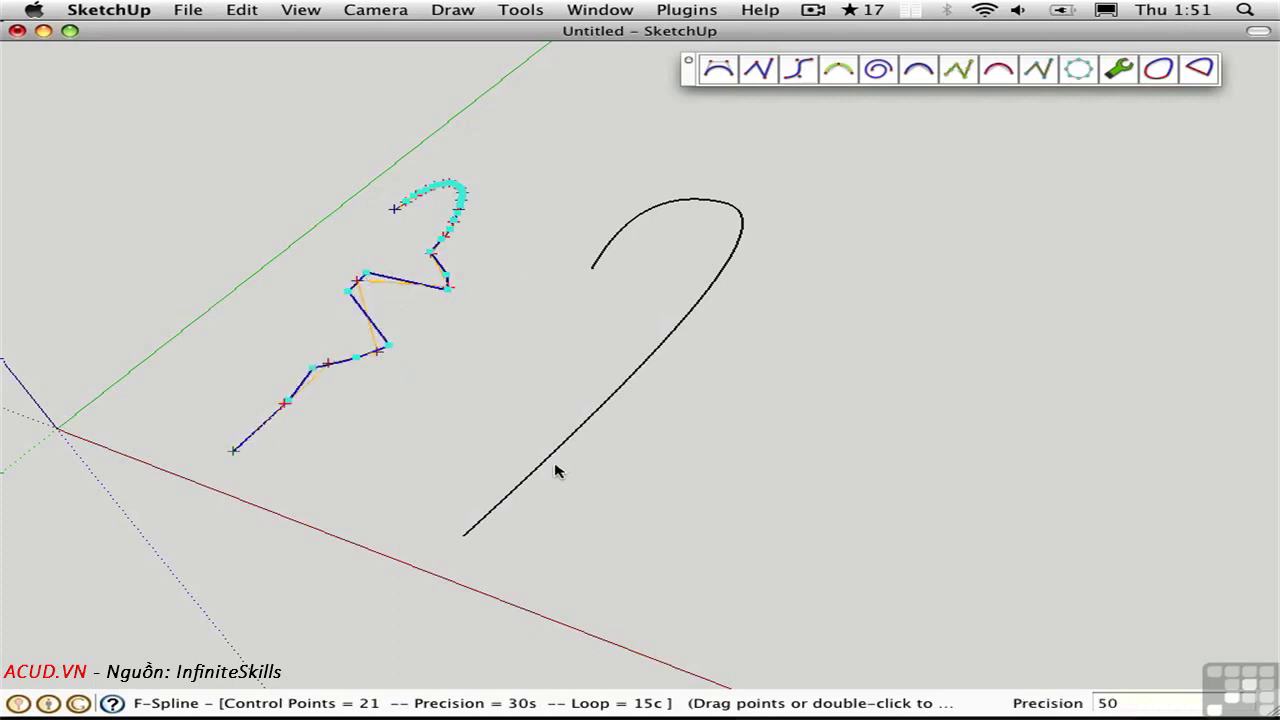
pyautogui.press('Return')
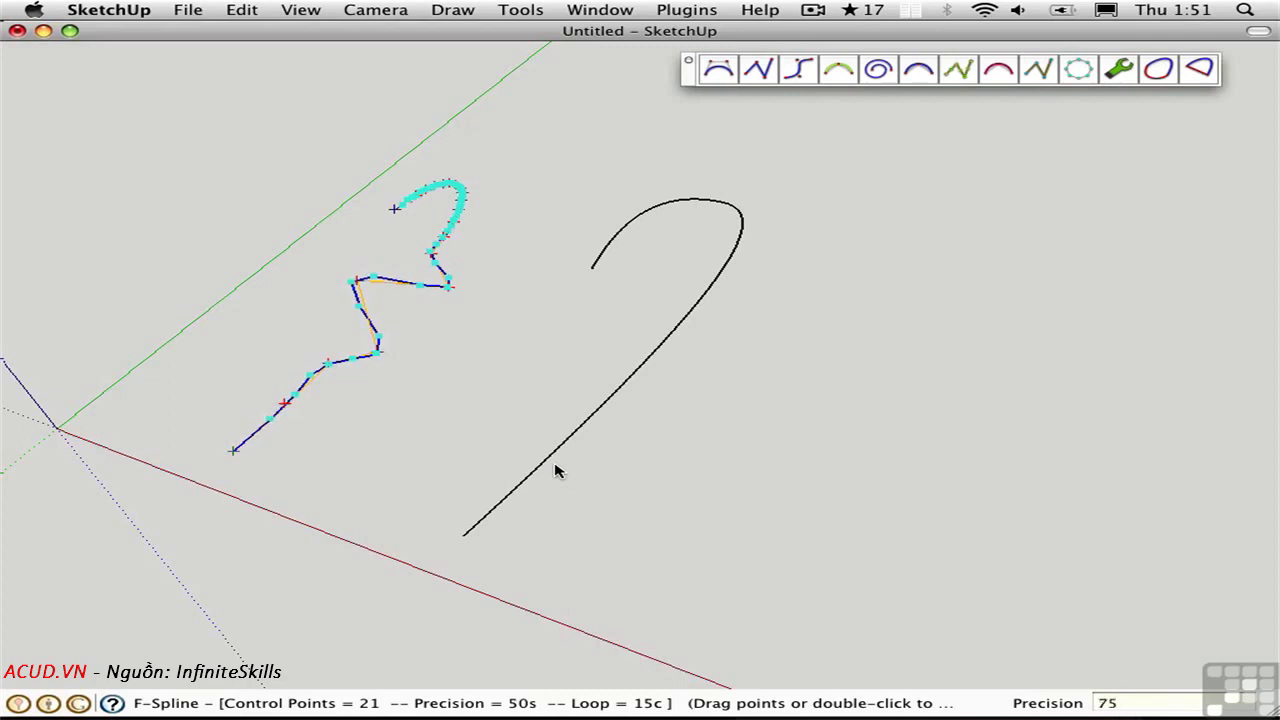
pyautogui.write('75s')
pyautogui.press('Return')
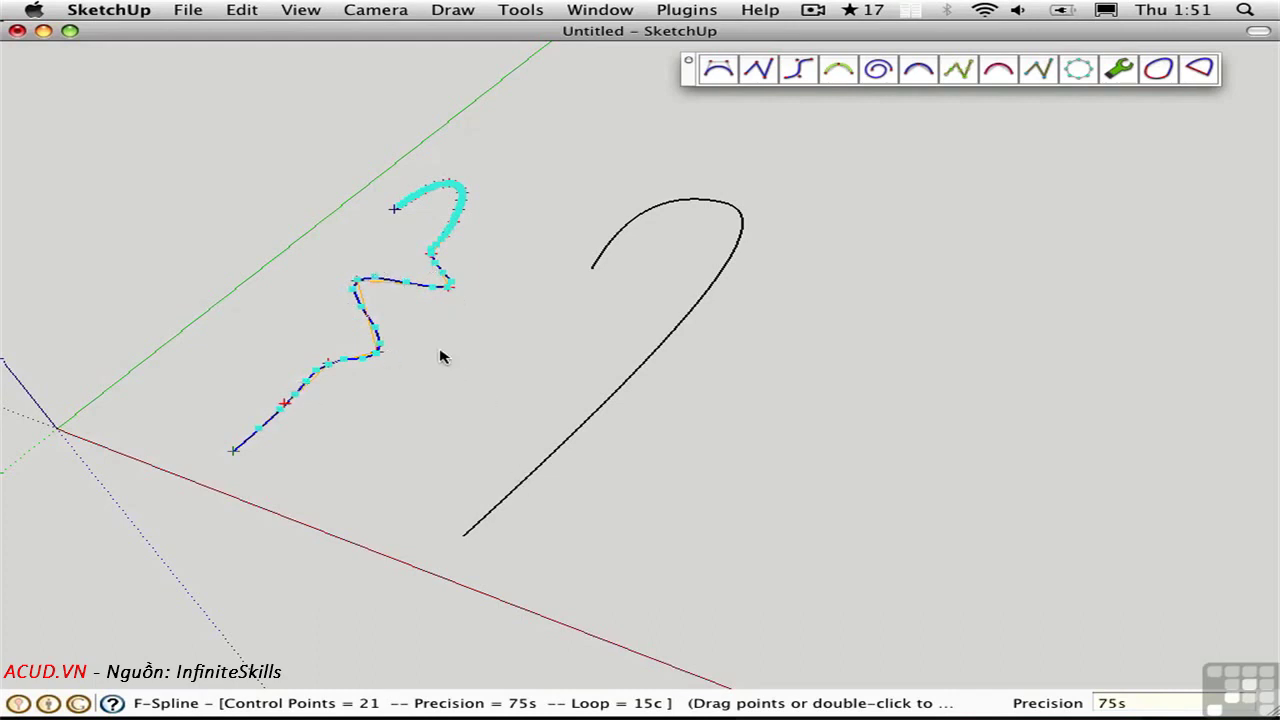
pyautogui.click(1078, 70)
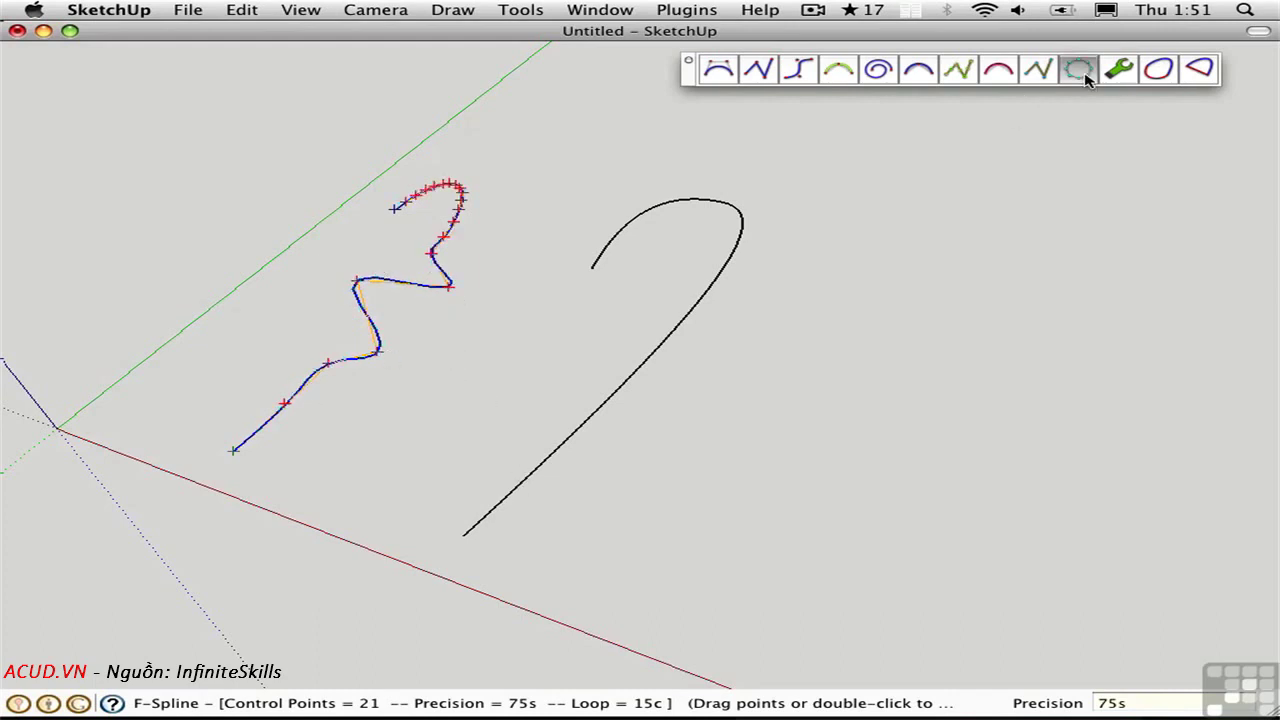
pyautogui.doubleClick(512, 341)
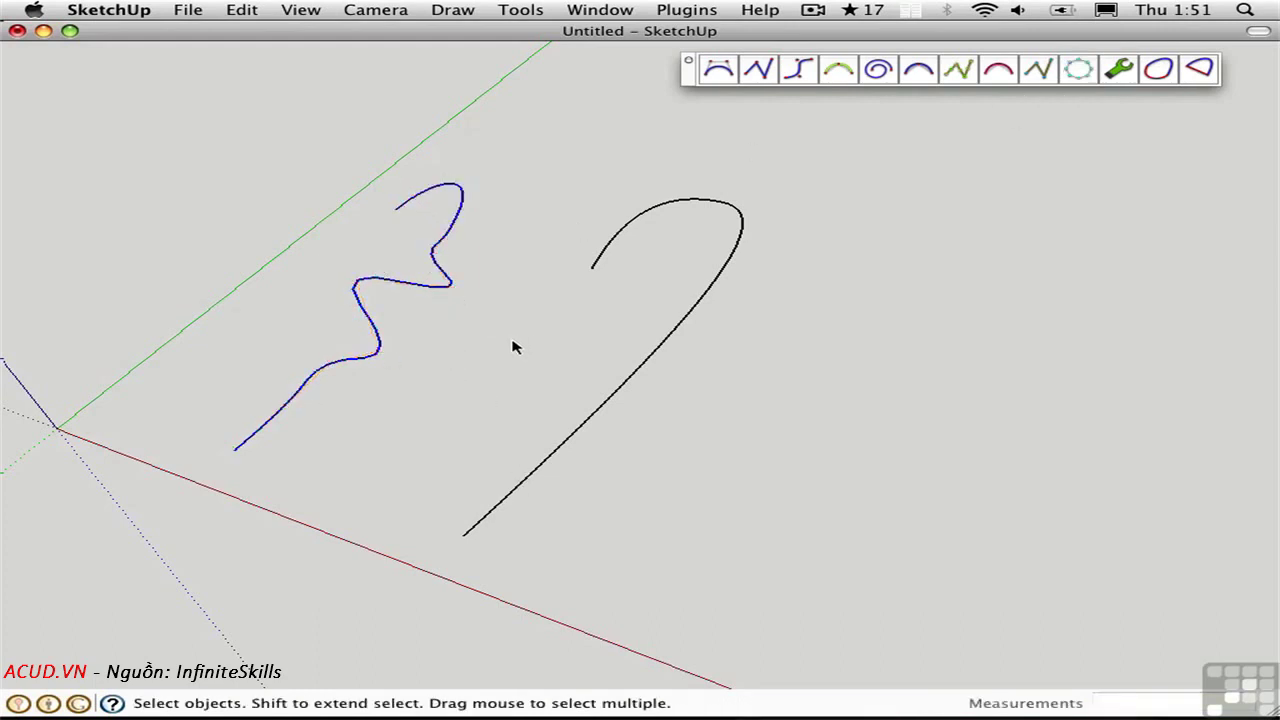
# Select both curves with a crossing window and delete them, leaving only the axes
pyautogui.rightClick(391, 286)
pyautogui.moveTo(430, 515)
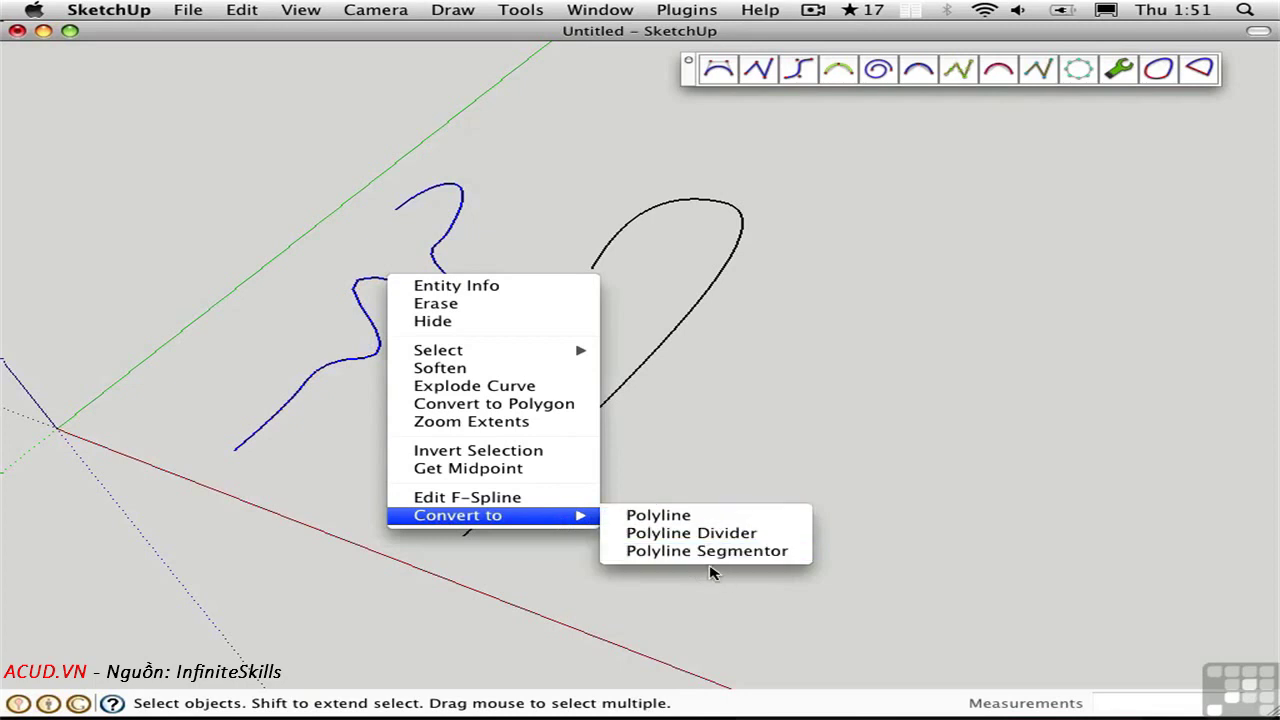
pyautogui.click(557, 558)
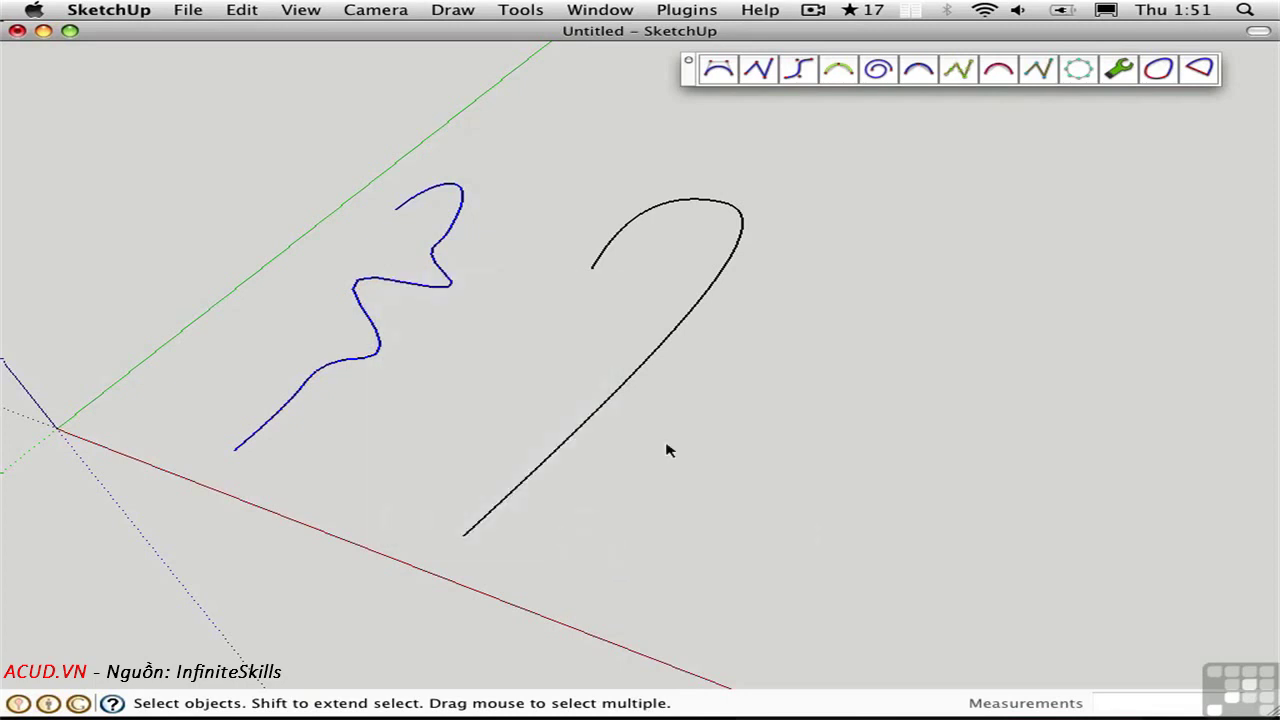
pyautogui.moveTo(806, 408); pyautogui.dragTo(286, 163)
pyautogui.press('Delete')
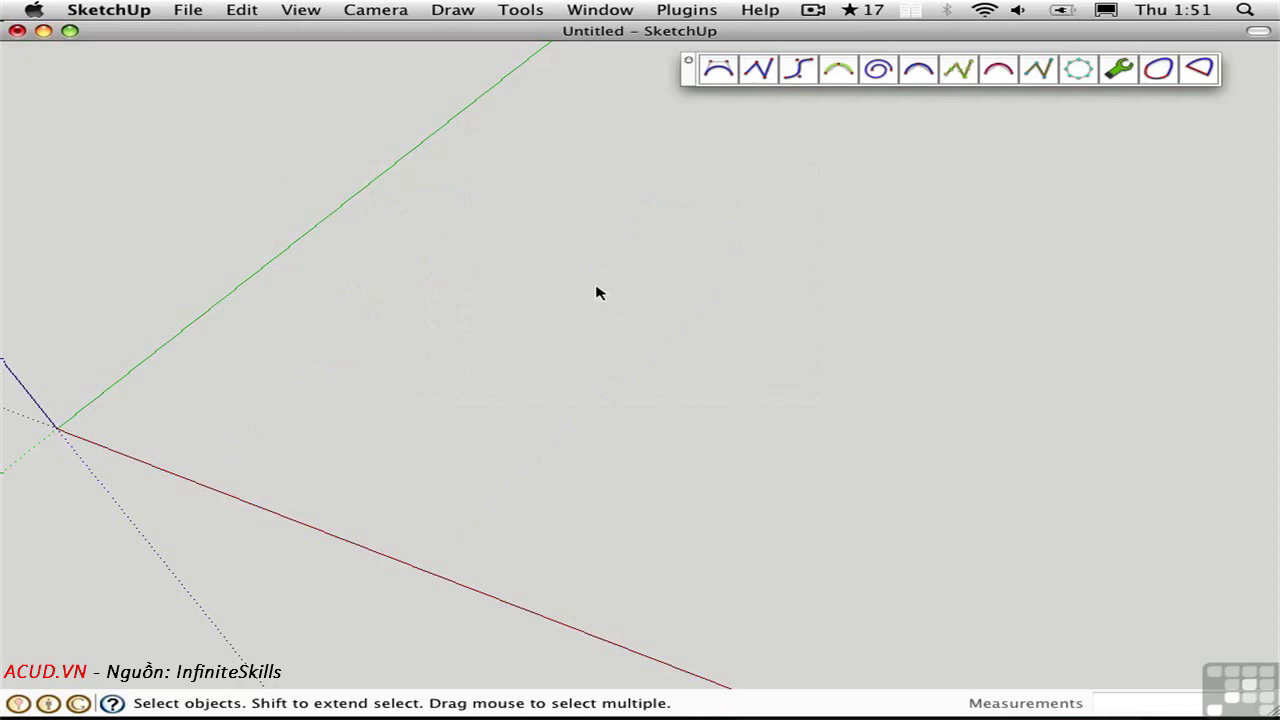
# Draw an open line path through six points with the Line tool, starting at the lower left
pyautogui.press('l')
pyautogui.click(250, 423)
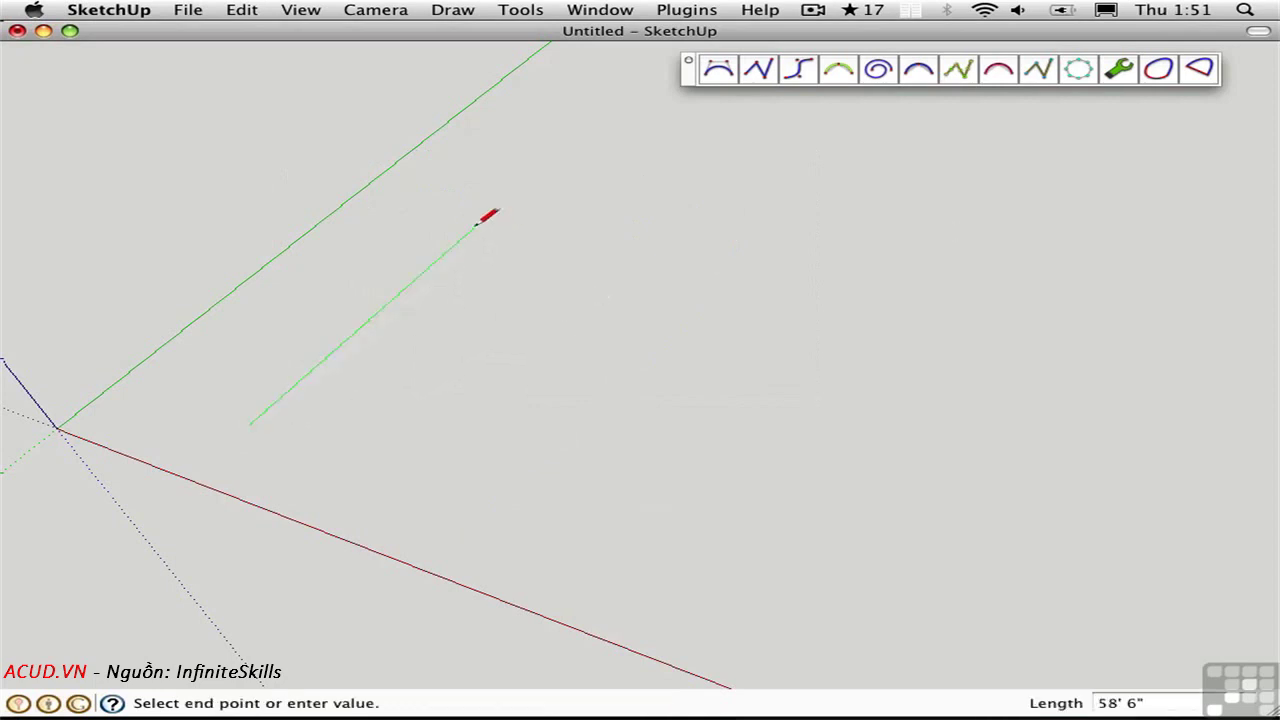
pyautogui.click(474, 226)
pyautogui.click(652, 212)
pyautogui.click(772, 315)
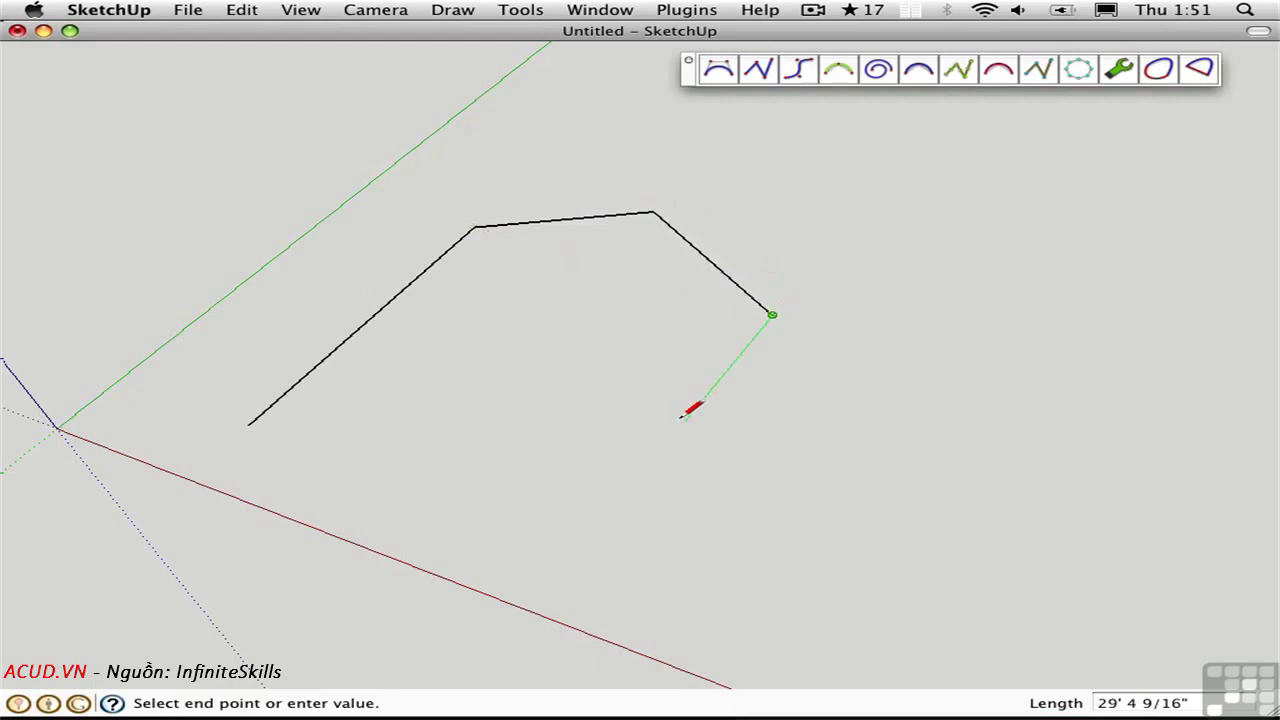
pyautogui.click(685, 421)
pyautogui.click(522, 391)
pyautogui.press('space')
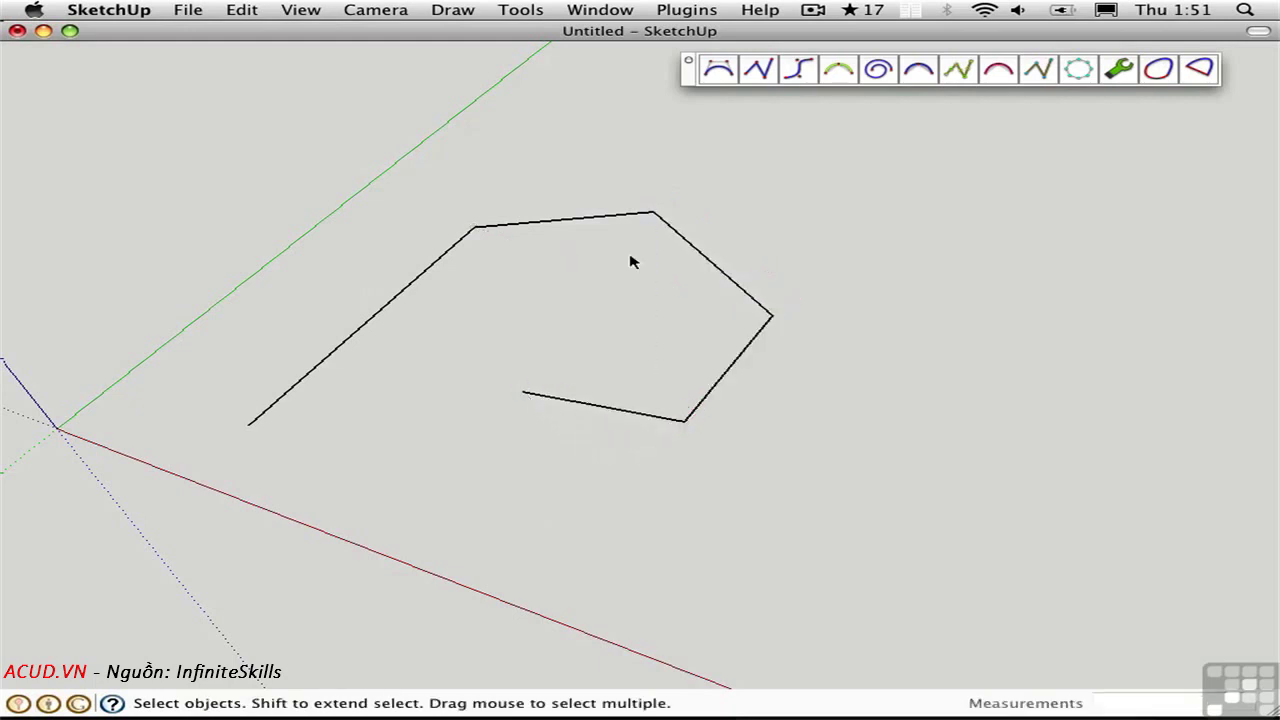
# Weld the window-selected edges into one open curve, answering No to Close curve and Find faces
pyautogui.moveTo(899, 530)
pyautogui.mouseDown()
pyautogui.moveTo(311, 354)
pyautogui.moveTo(197, 169)
pyautogui.mouseUp()
pyautogui.click(693, 12)
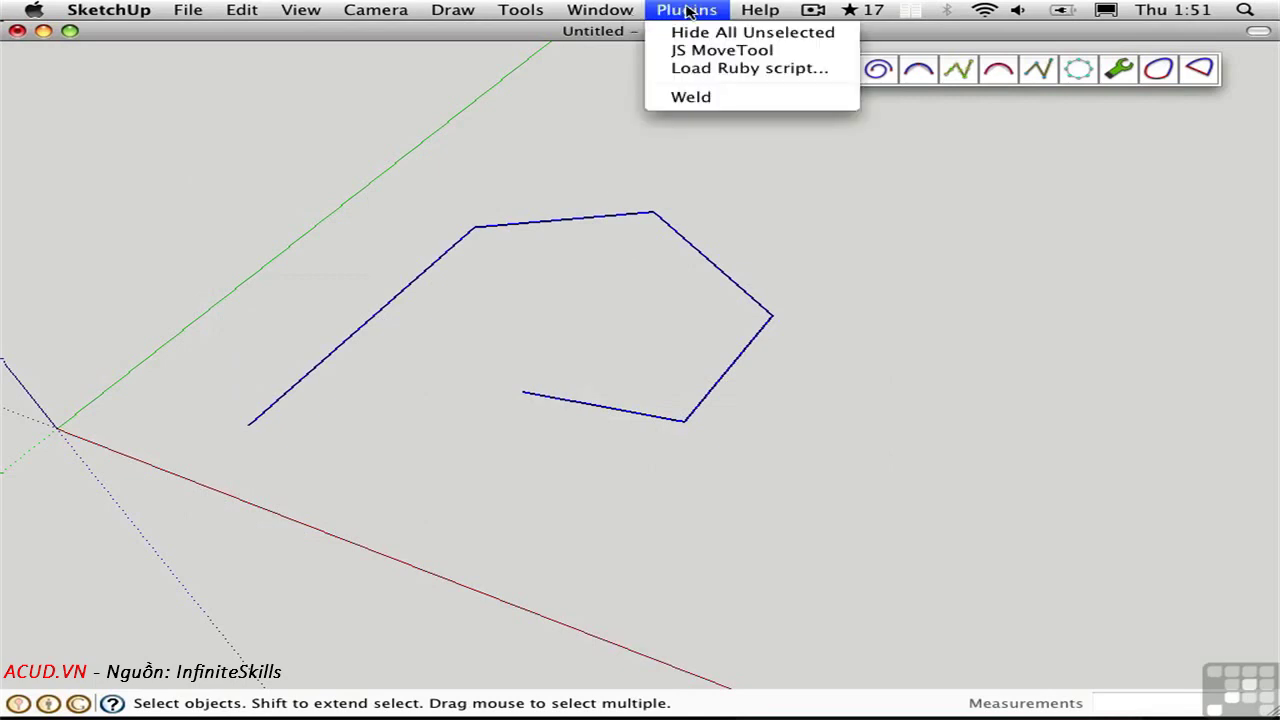
pyautogui.click(694, 98)
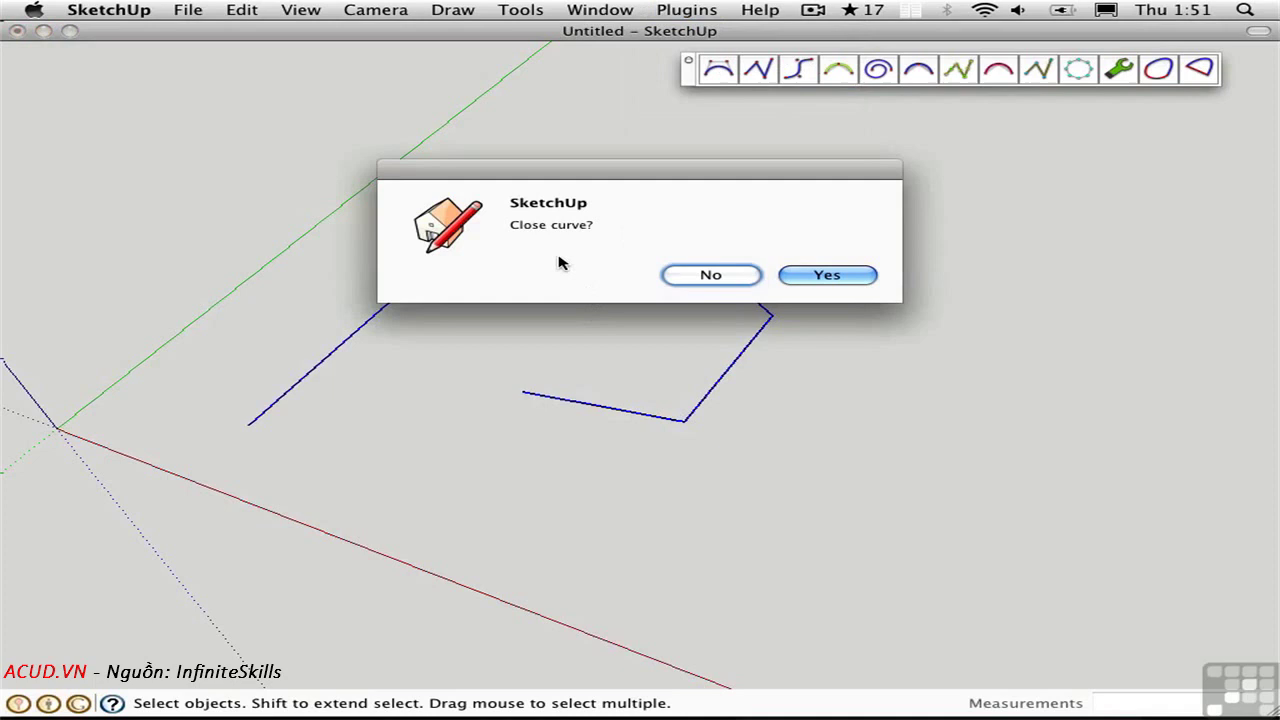
pyautogui.click(718, 276)
pyautogui.click(716, 277)
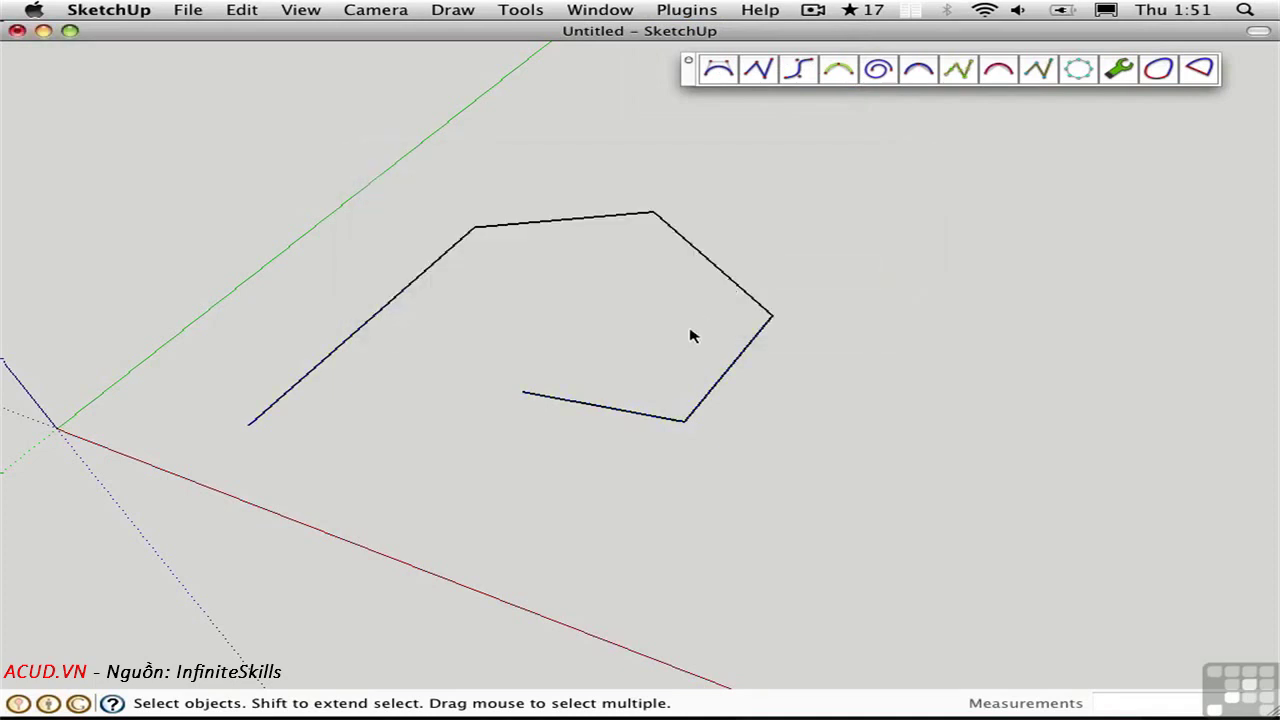
pyautogui.click(706, 260)
# Convert the welded curve to a polyline, then to an F-Spline, and nudge its top control point
pyautogui.rightClick(712, 265)
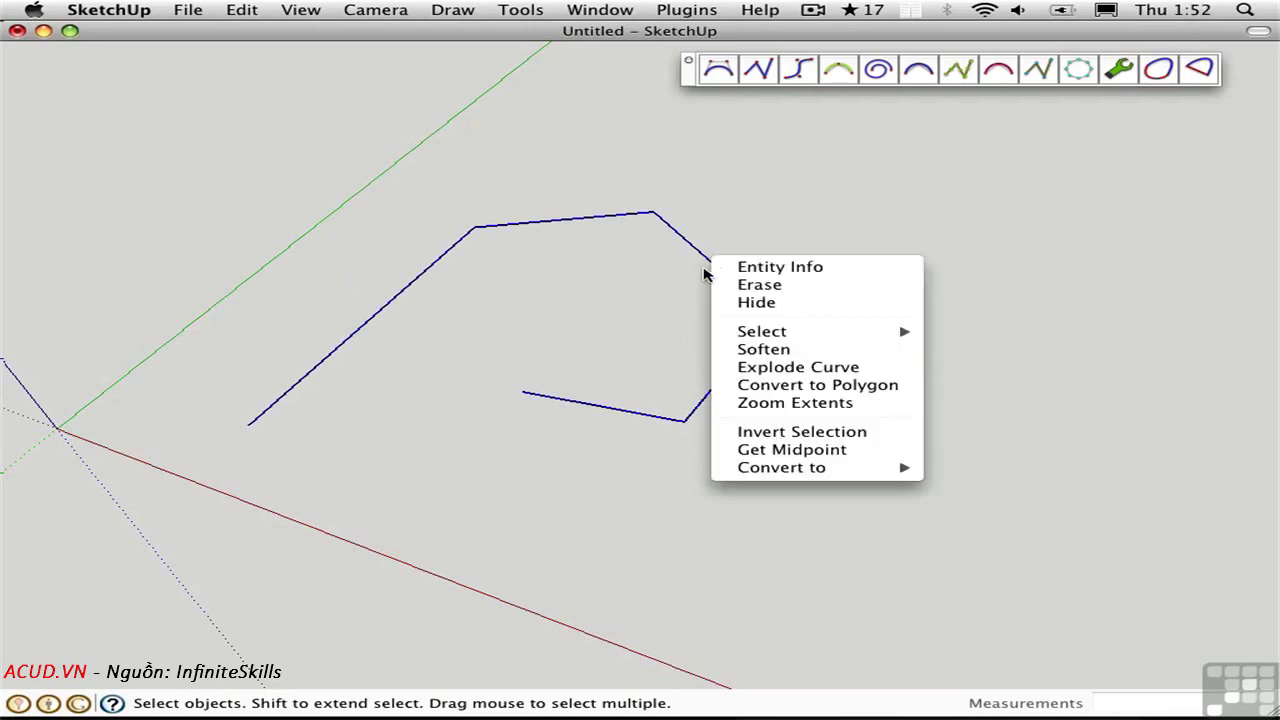
pyautogui.moveTo(752, 468)
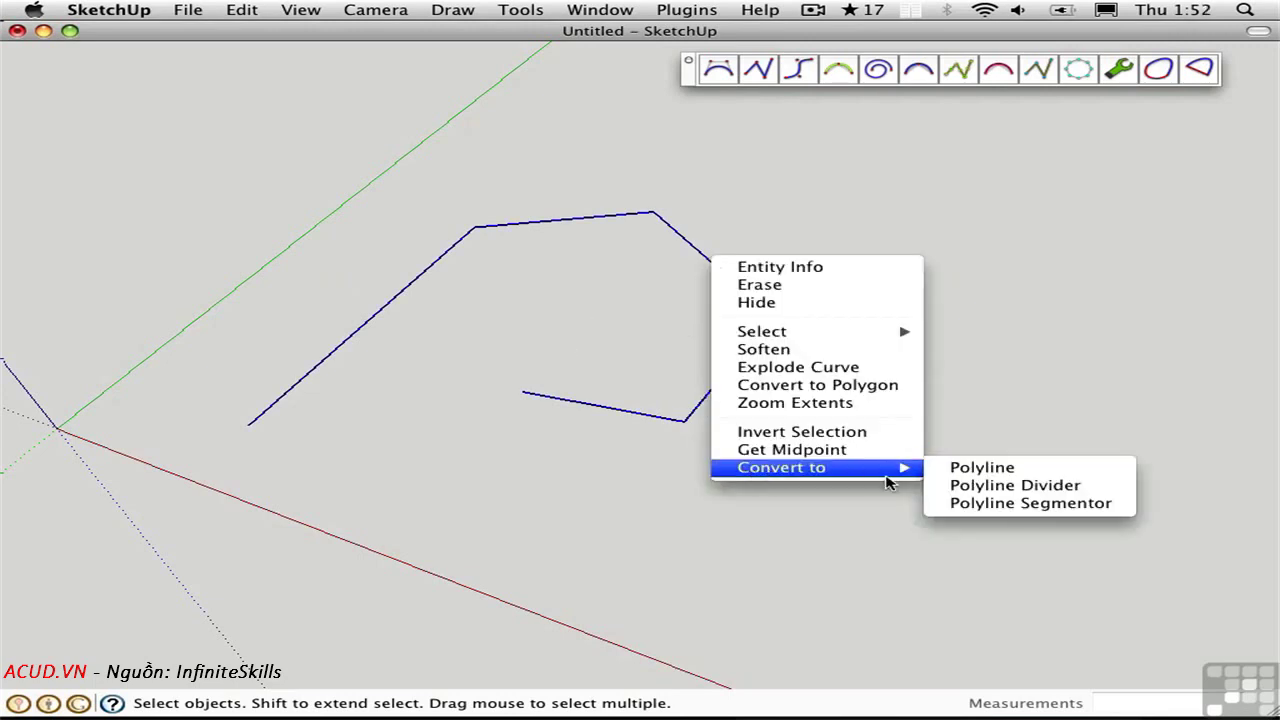
pyautogui.click(982, 468)
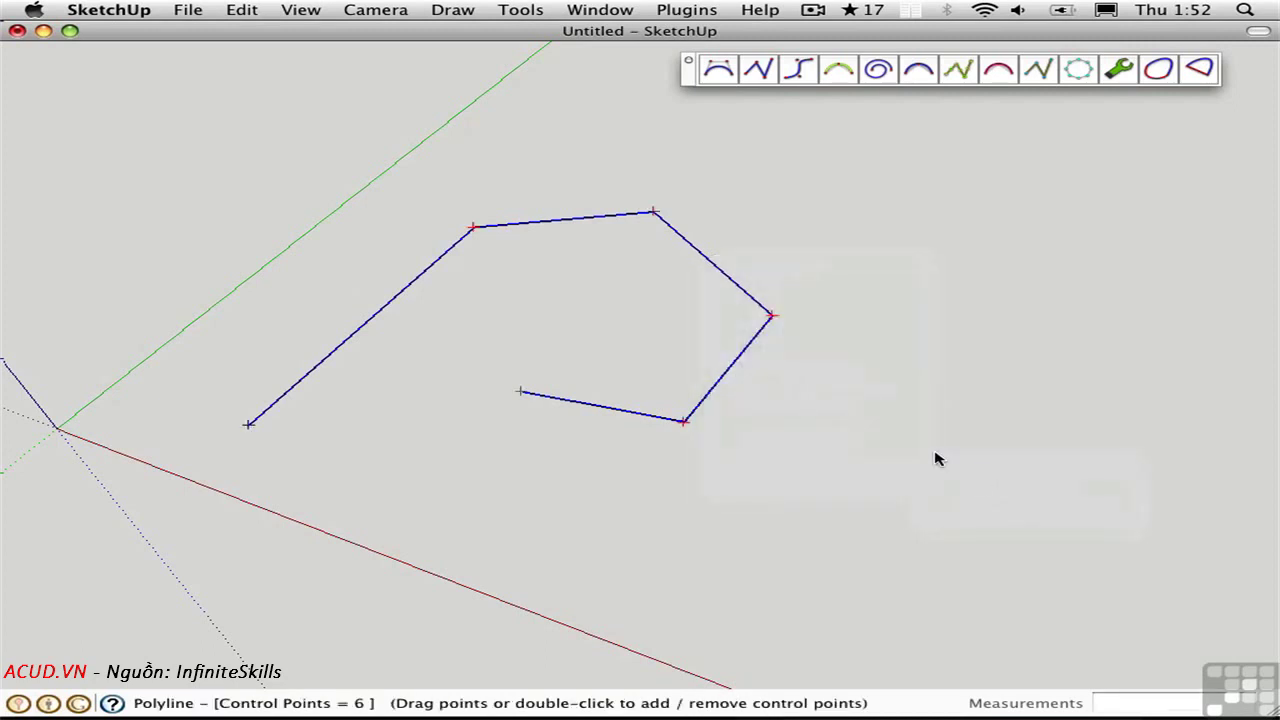
pyautogui.rightClick(724, 278)
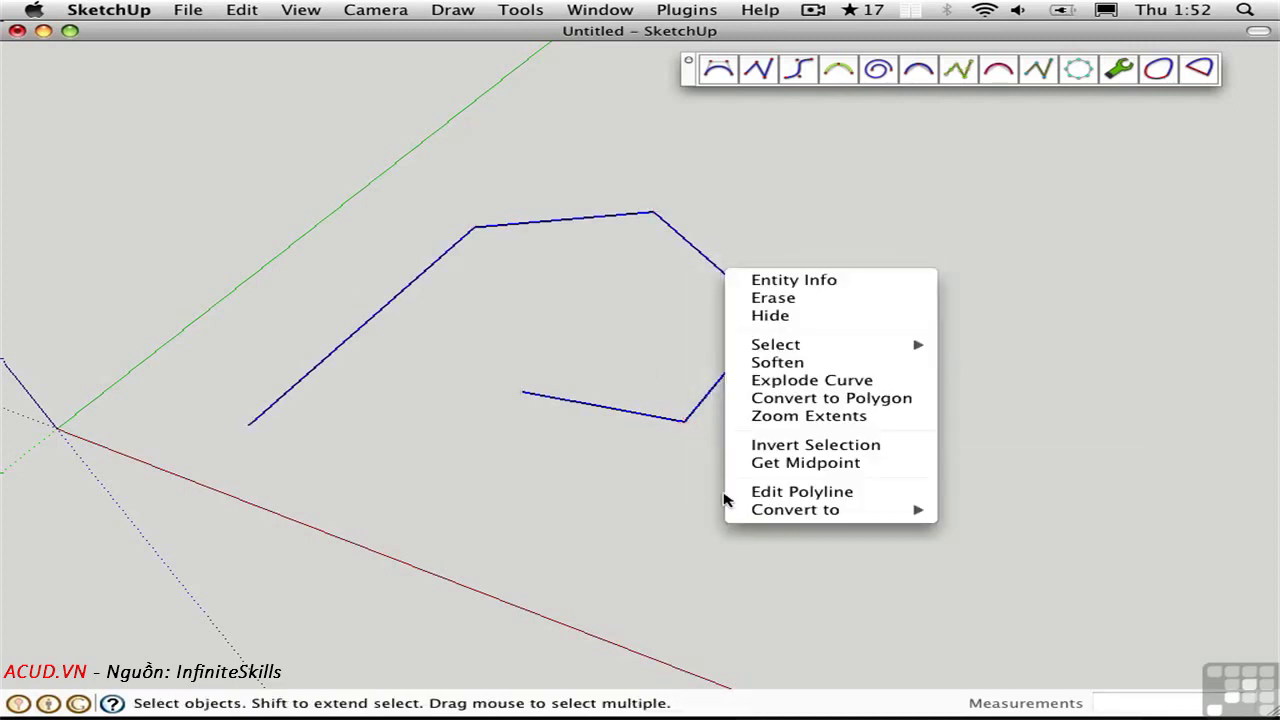
pyautogui.moveTo(764, 512)
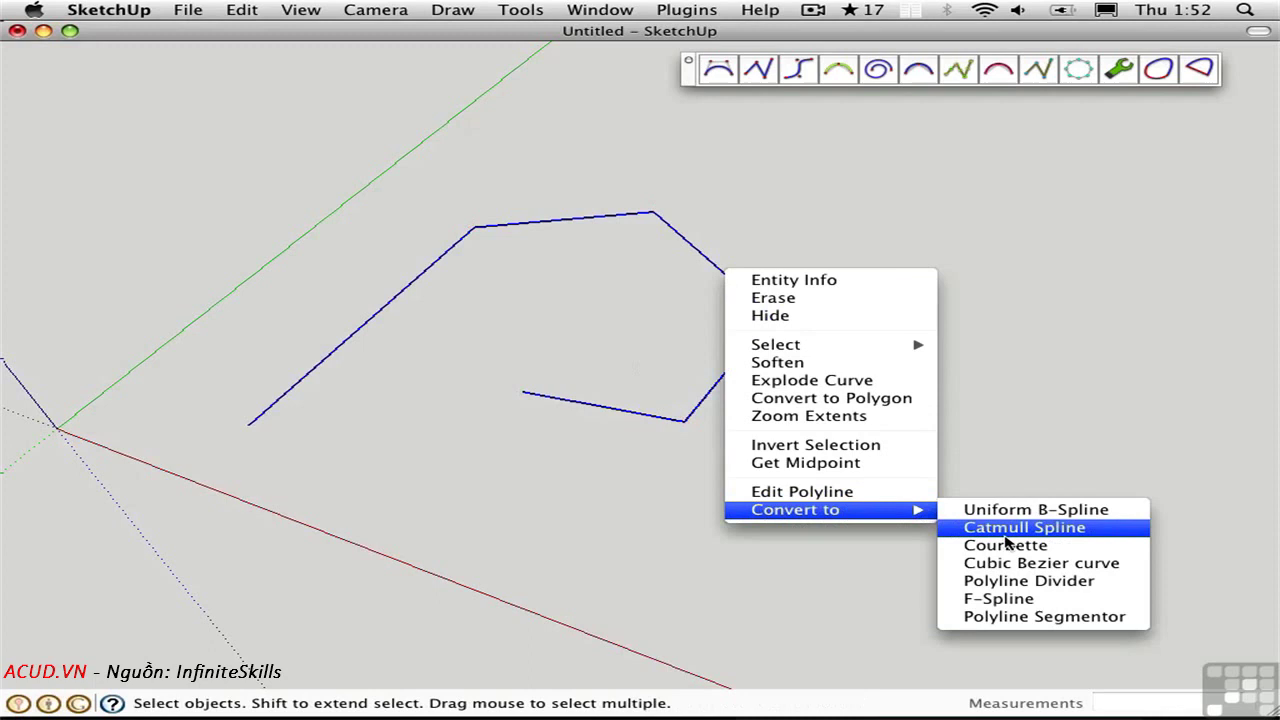
pyautogui.click(1035, 600)
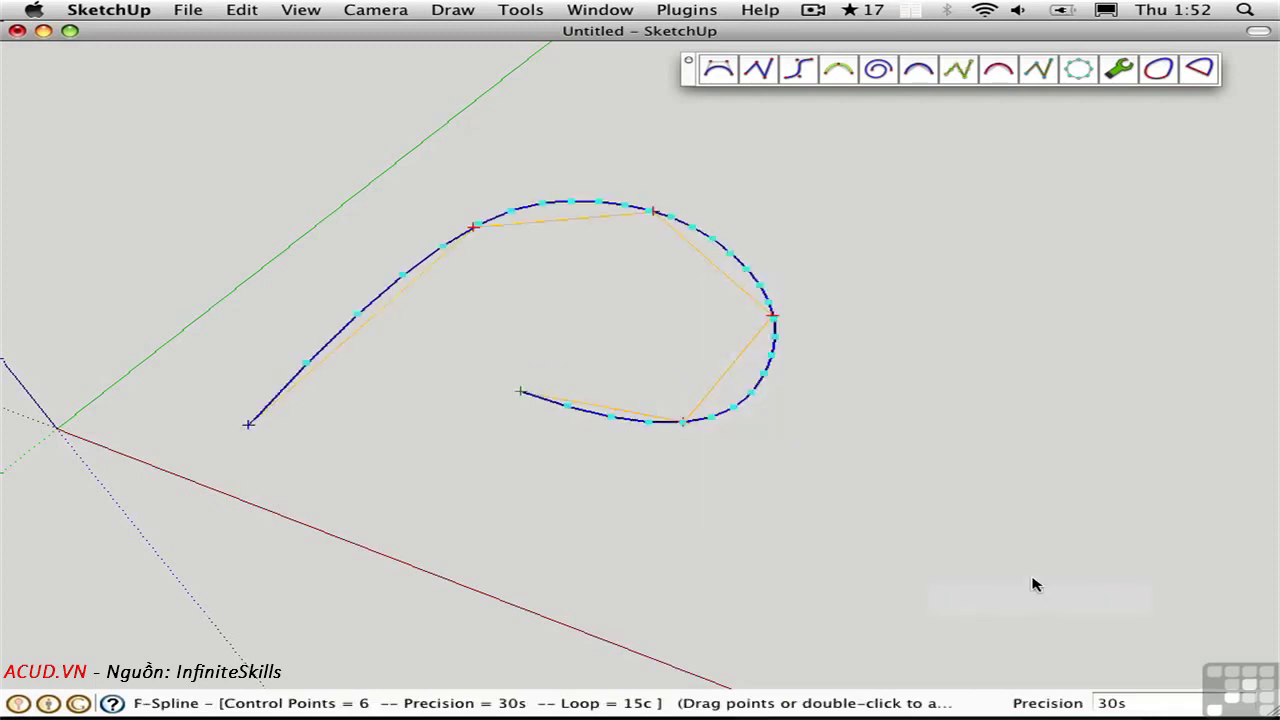
pyautogui.moveTo(663, 210); pyautogui.dragTo(690, 198)
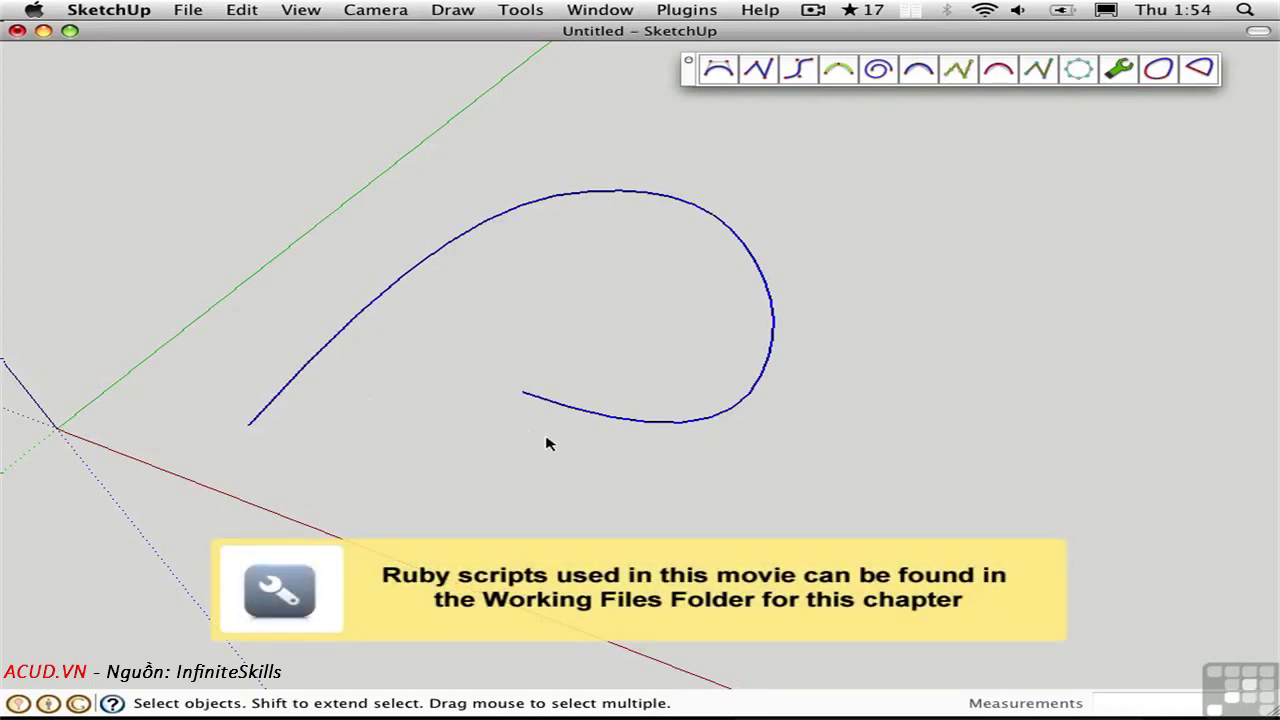
# Edit the F-Spline, close it with a line, then switch to Close loop nicely for a teardrop face
pyautogui.rightClick(550, 406)
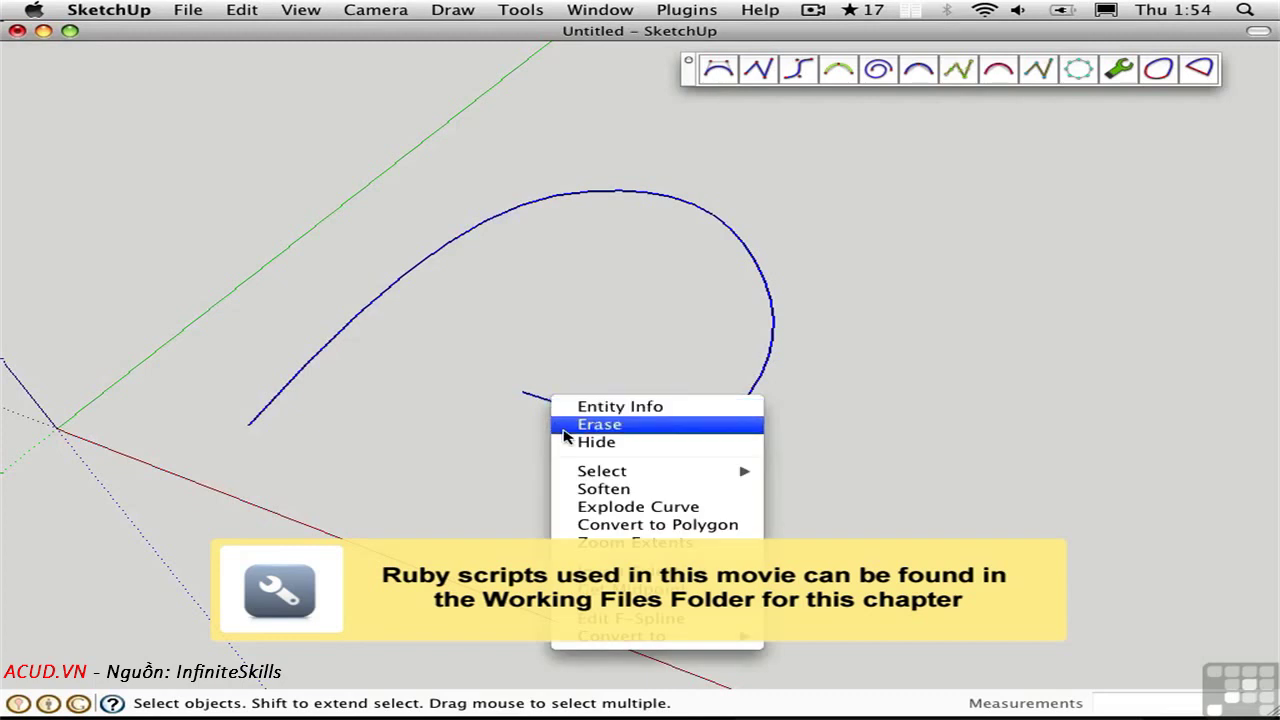
pyautogui.click(625, 618)
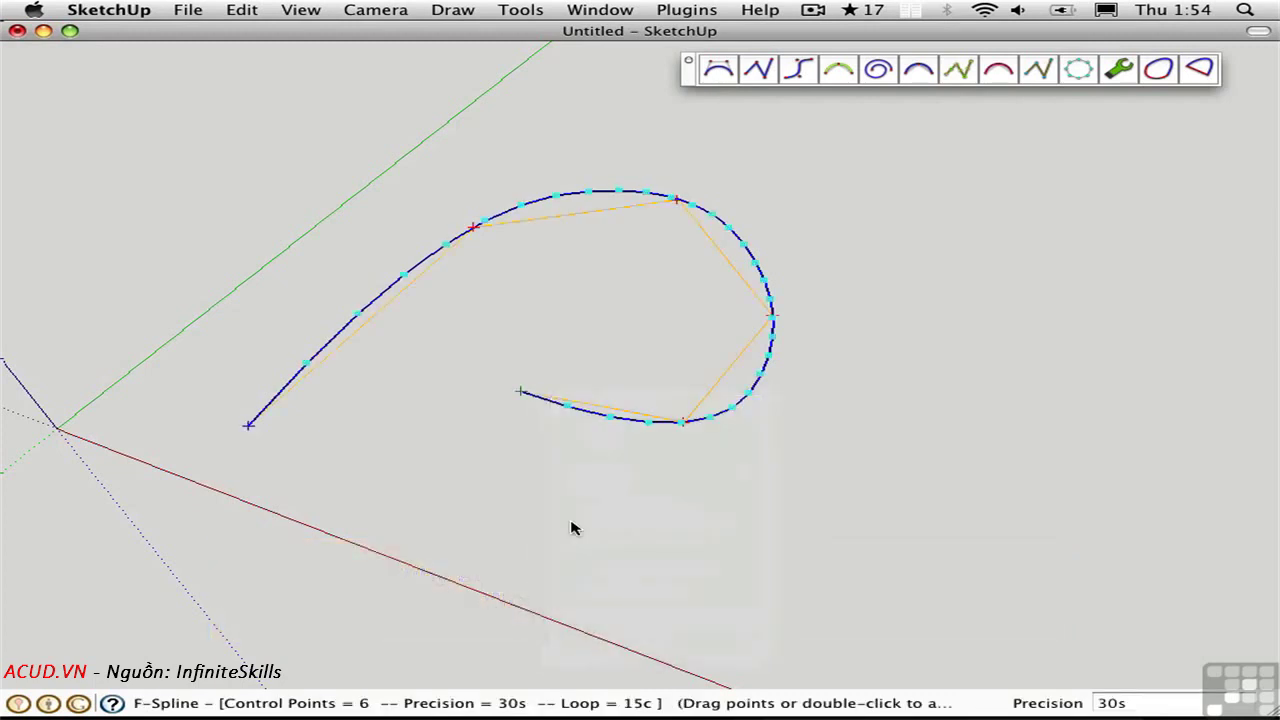
pyautogui.rightClick(535, 396)
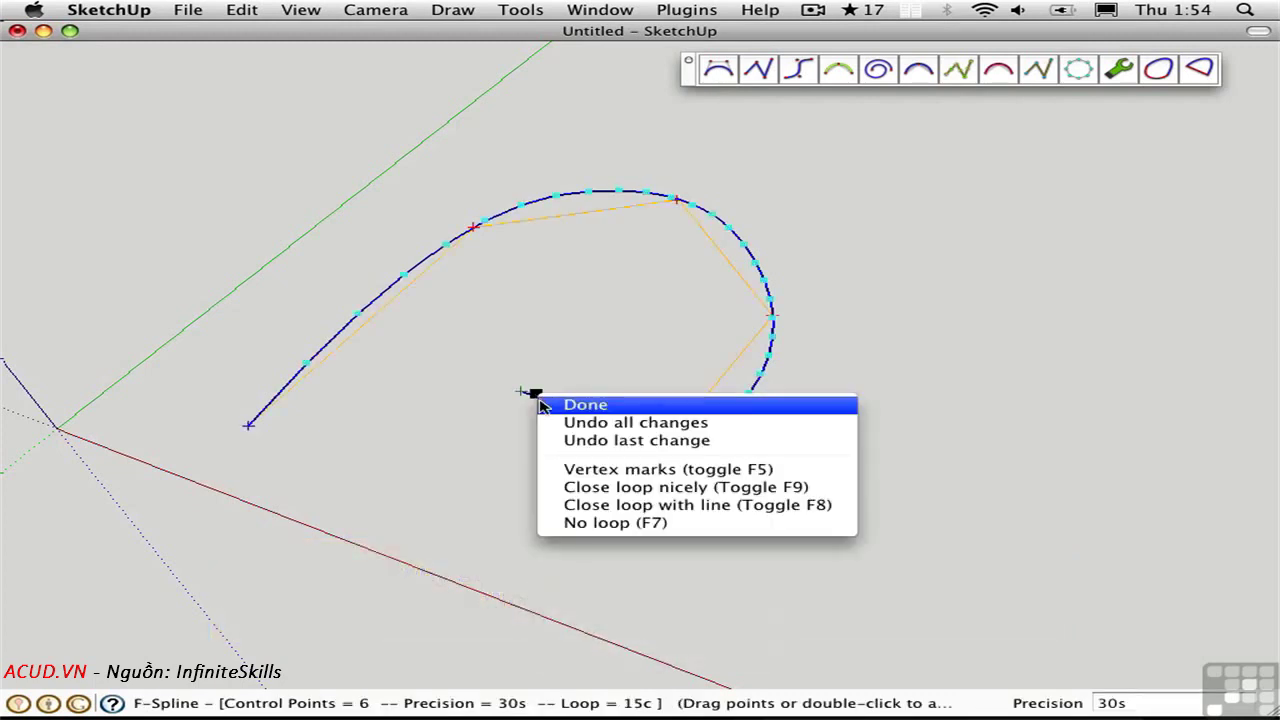
pyautogui.click(659, 505)
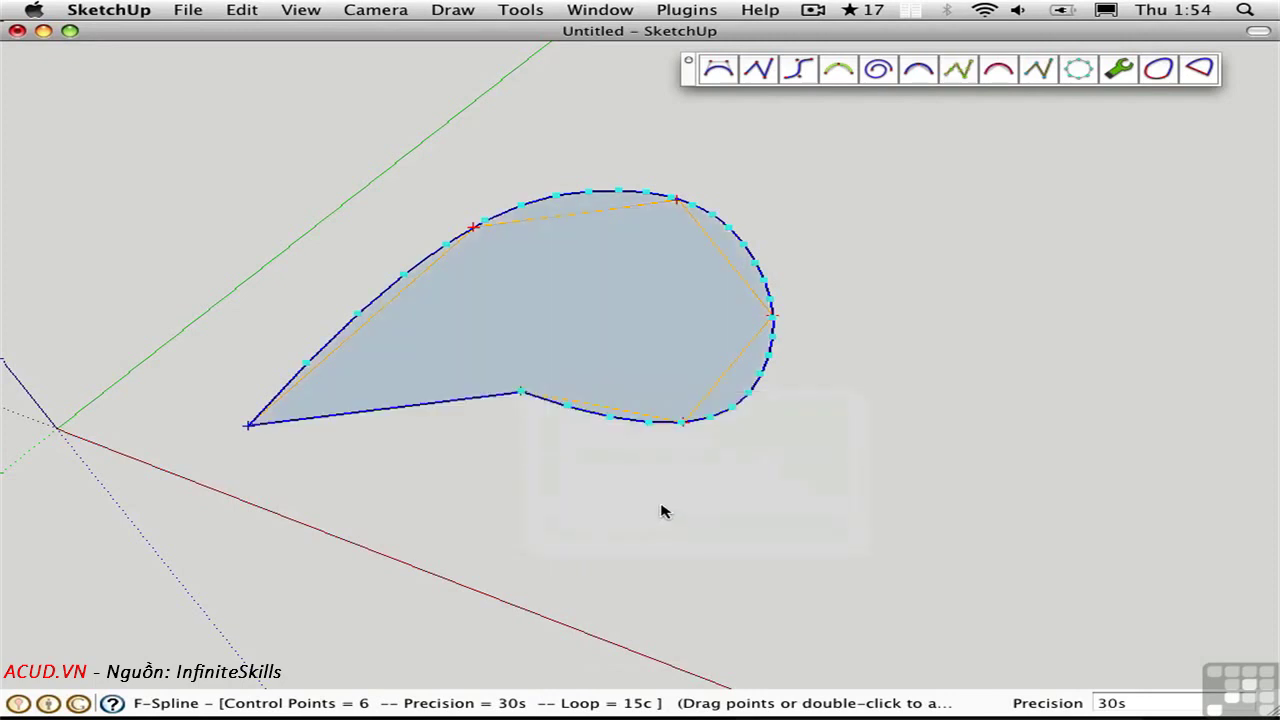
pyautogui.rightClick(522, 391)
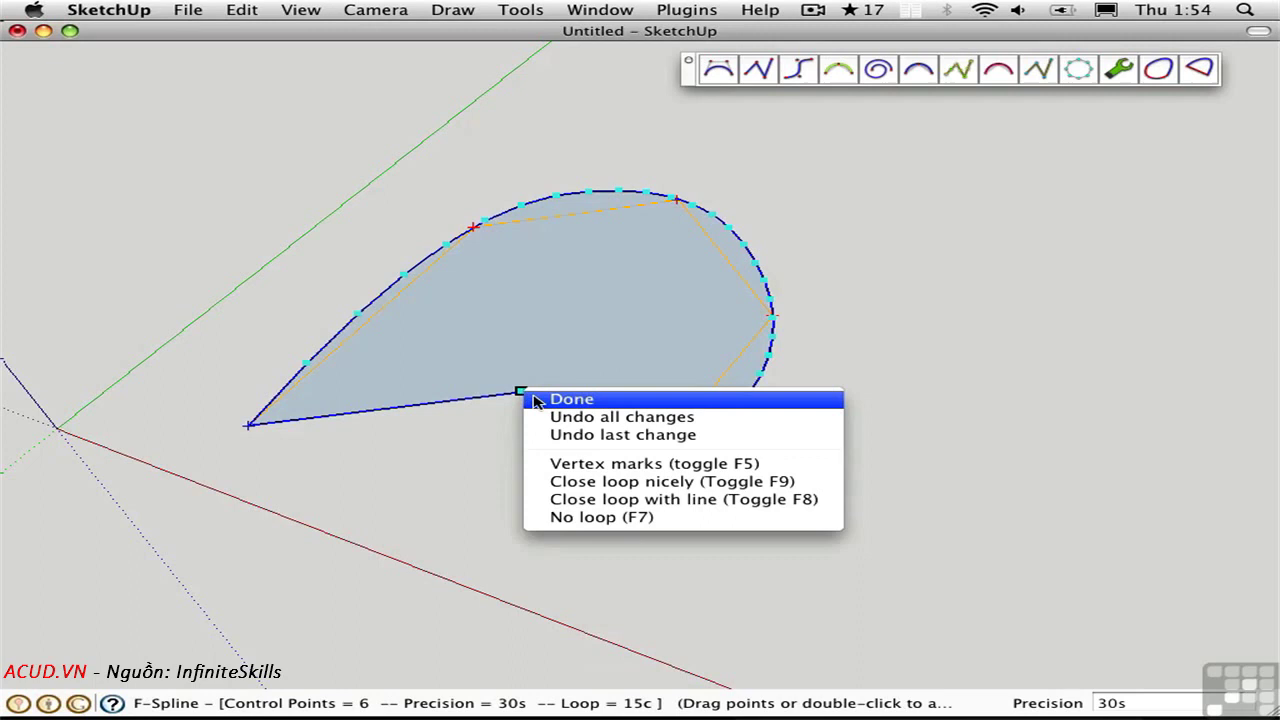
pyautogui.click(625, 487)
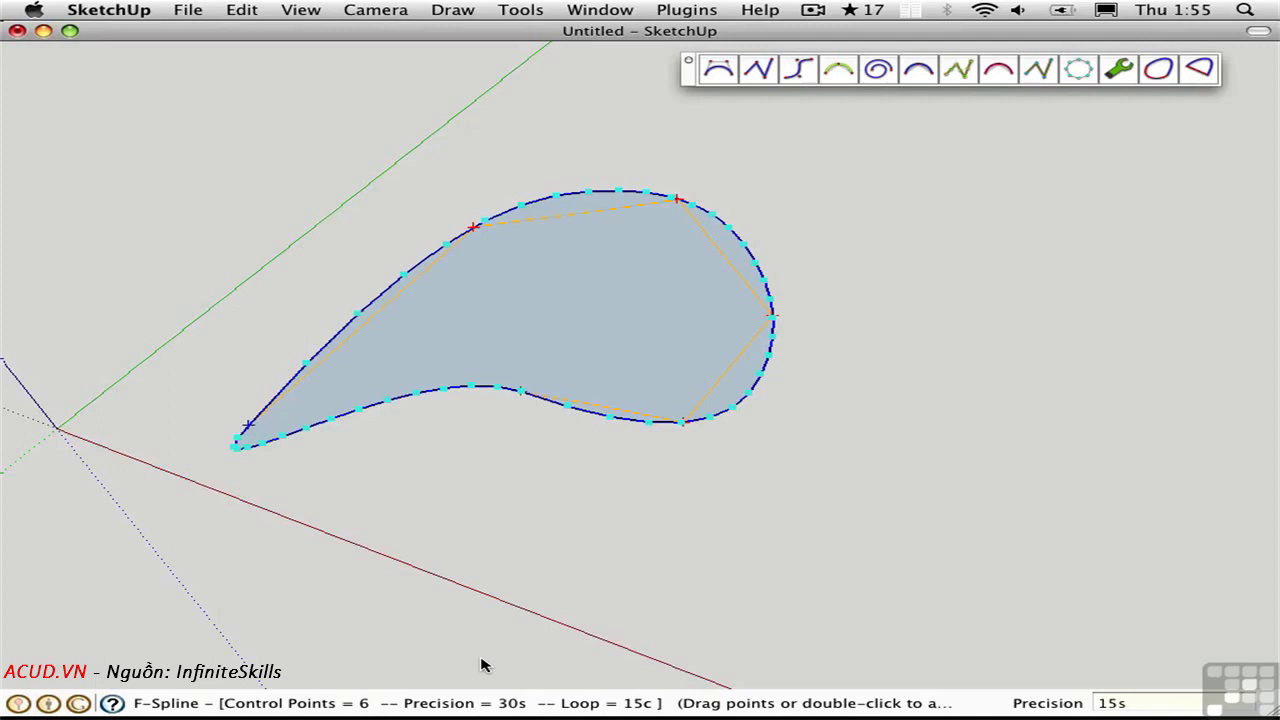
# Set the F-Spline precision from 15s to 40s and its loop precision to 10c
pyautogui.press('Return')
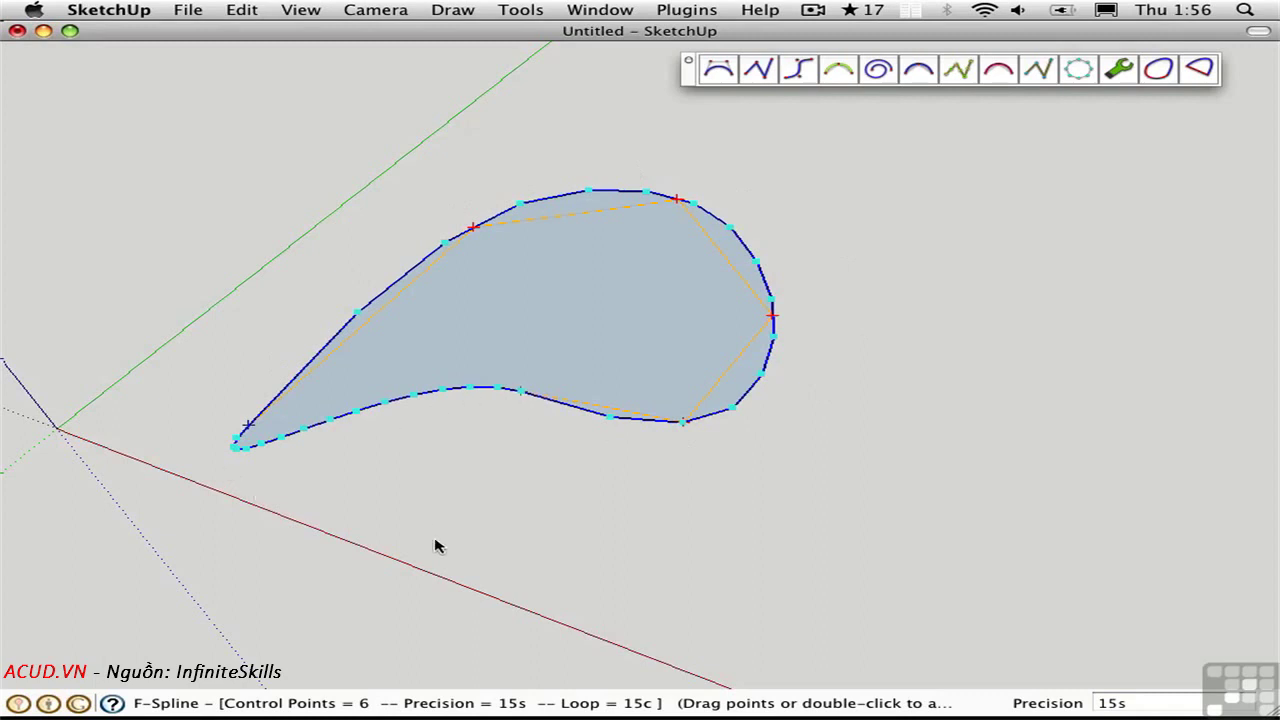
pyautogui.write('s')
pyautogui.press('Return')
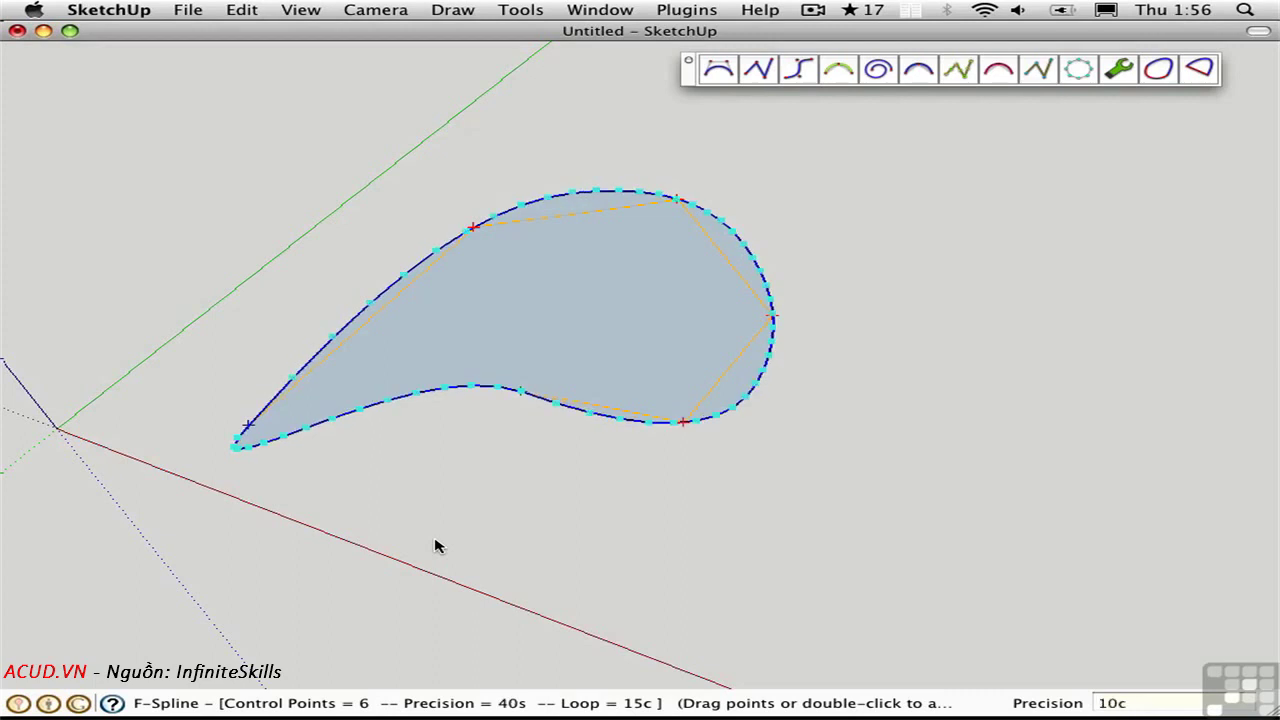
pyautogui.press('Return')
# Push/pull the teardrop face upward into a solid about 26' 2 3/8" tall
pyautogui.moveTo(571, 491); pyautogui.dragTo(490, 422, button='middle')
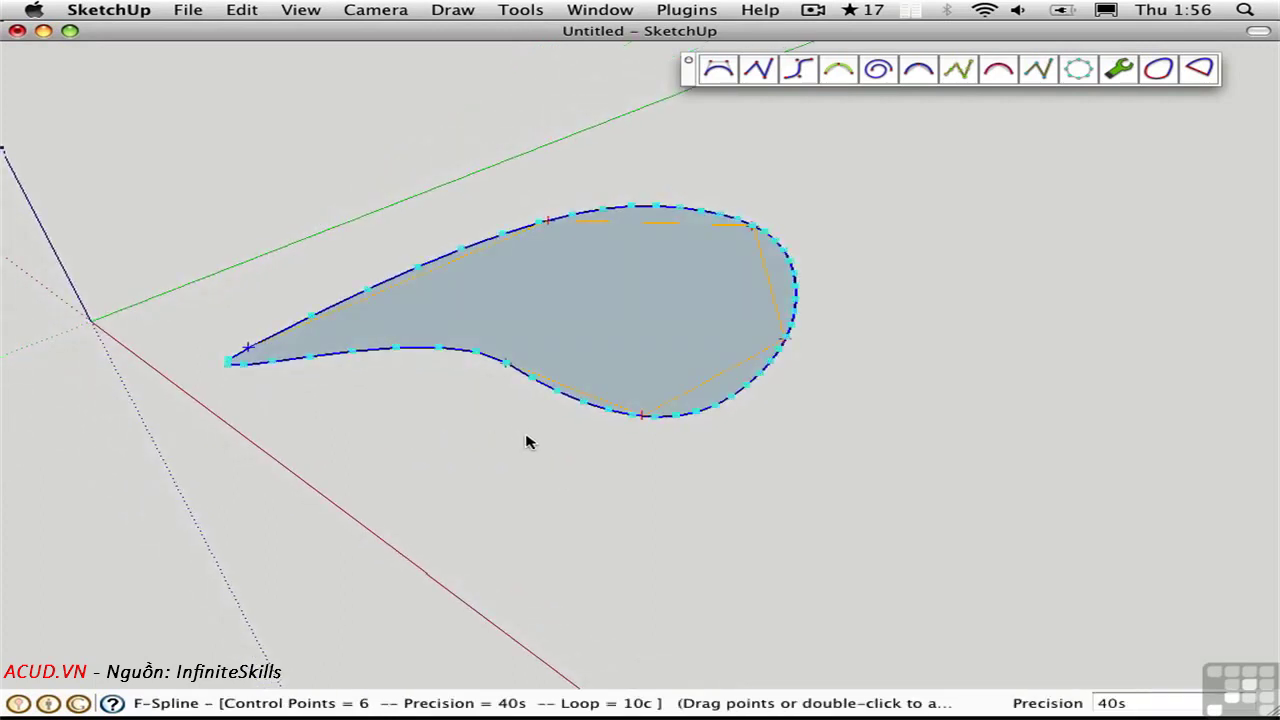
pyautogui.press('p')
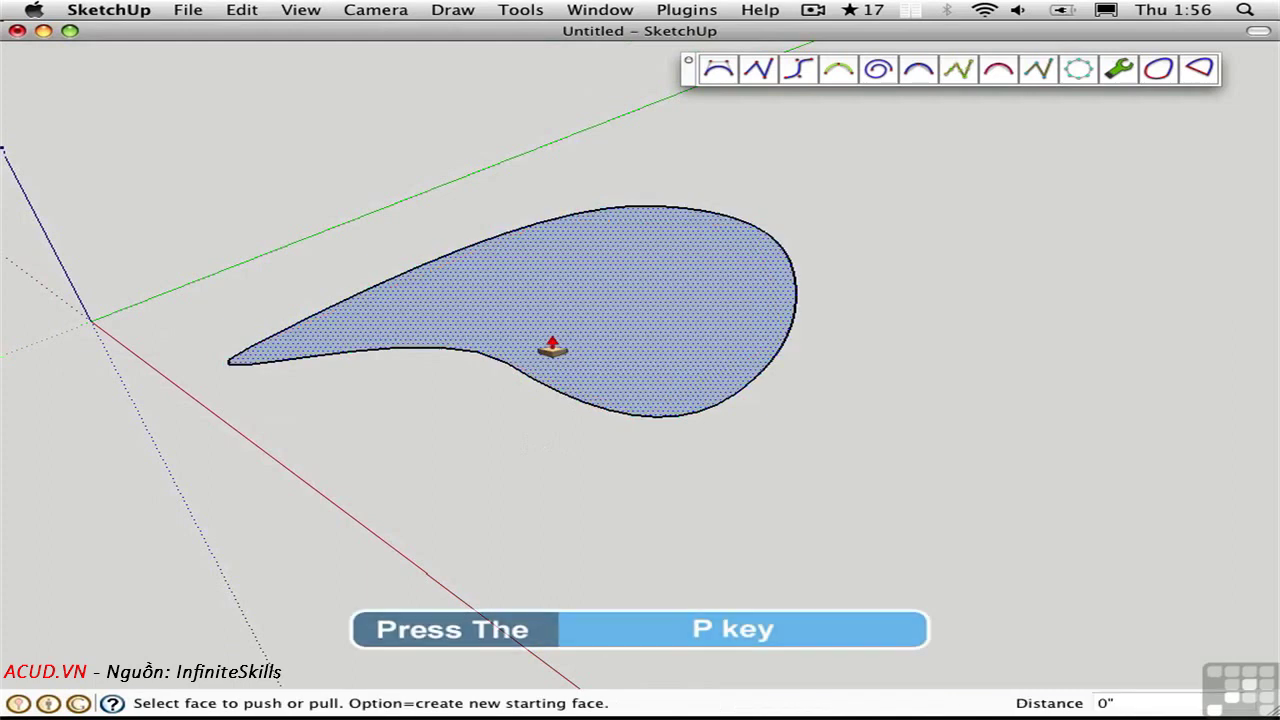
pyautogui.click(551, 345)
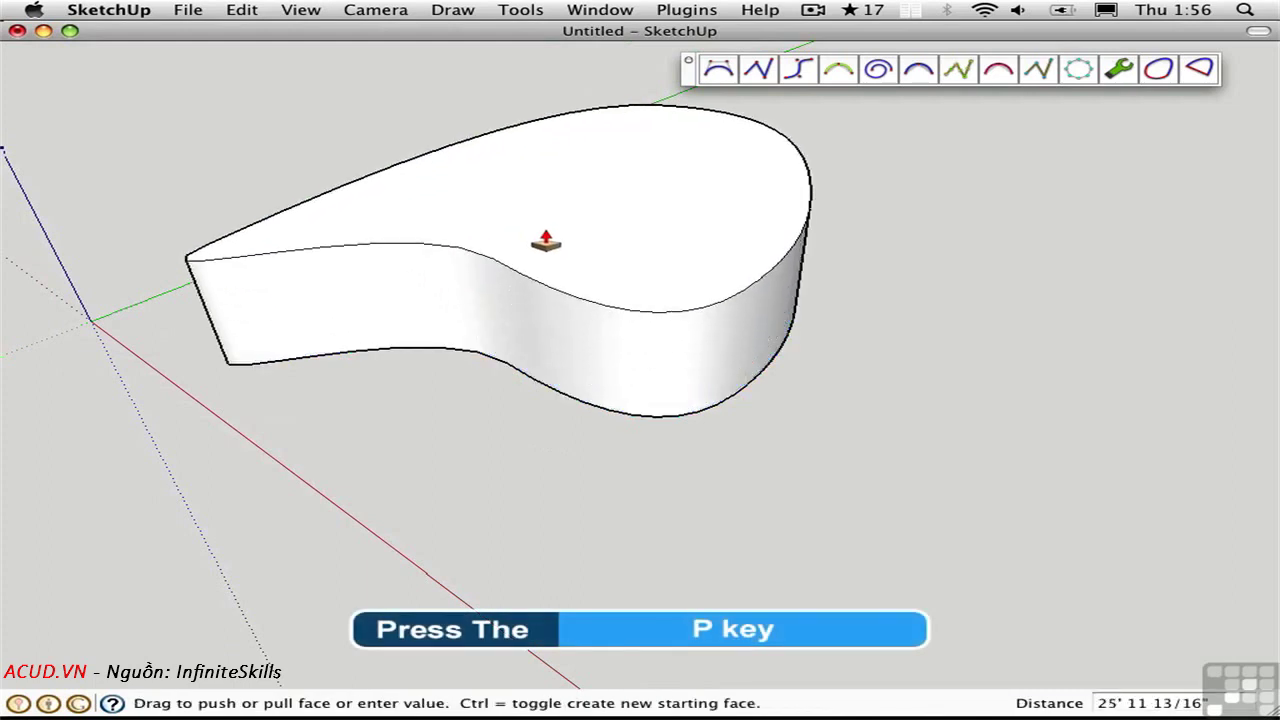
pyautogui.click(533, 238)
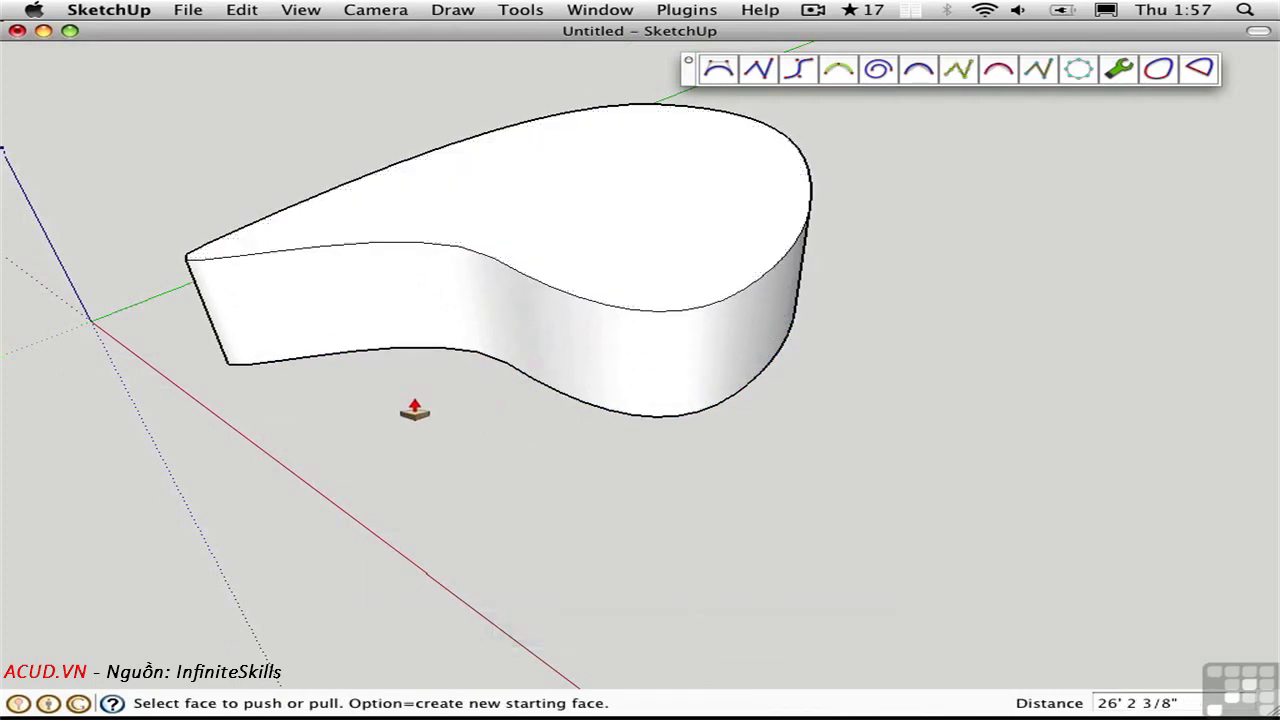